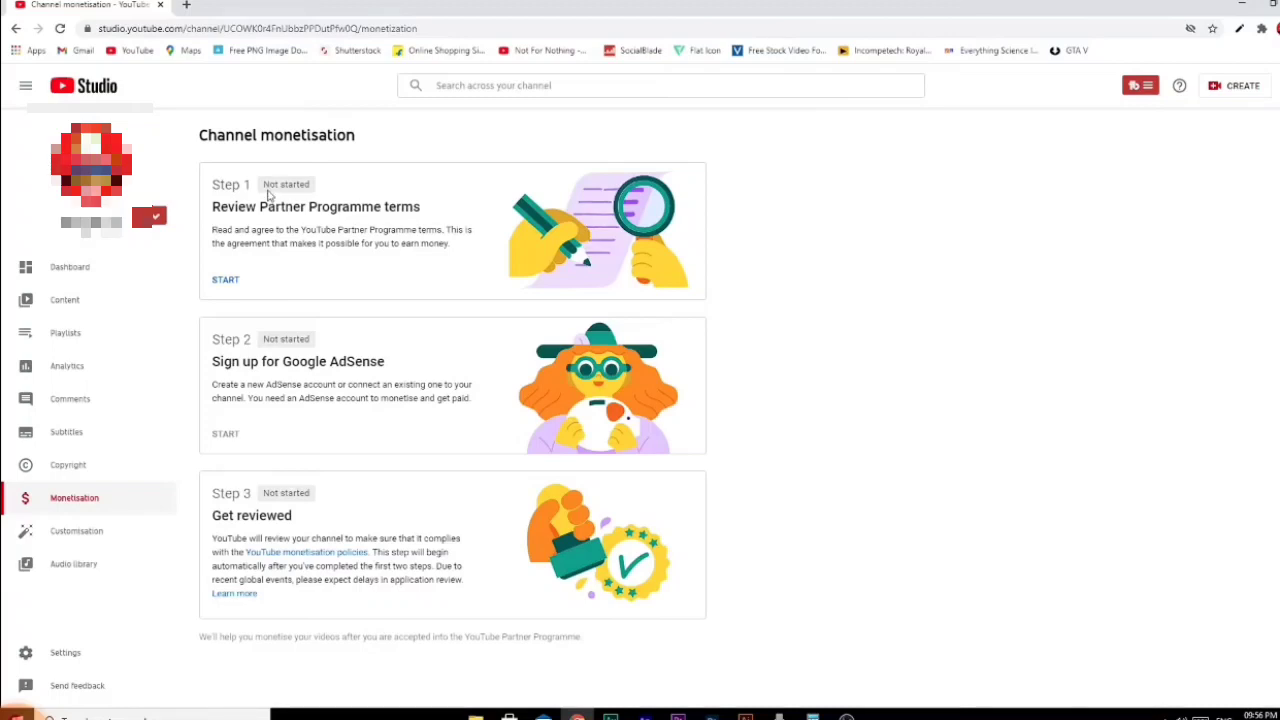
- Open the YouTube Partner Programme terms of Step 1, read to the end and accept them
click(222, 281)
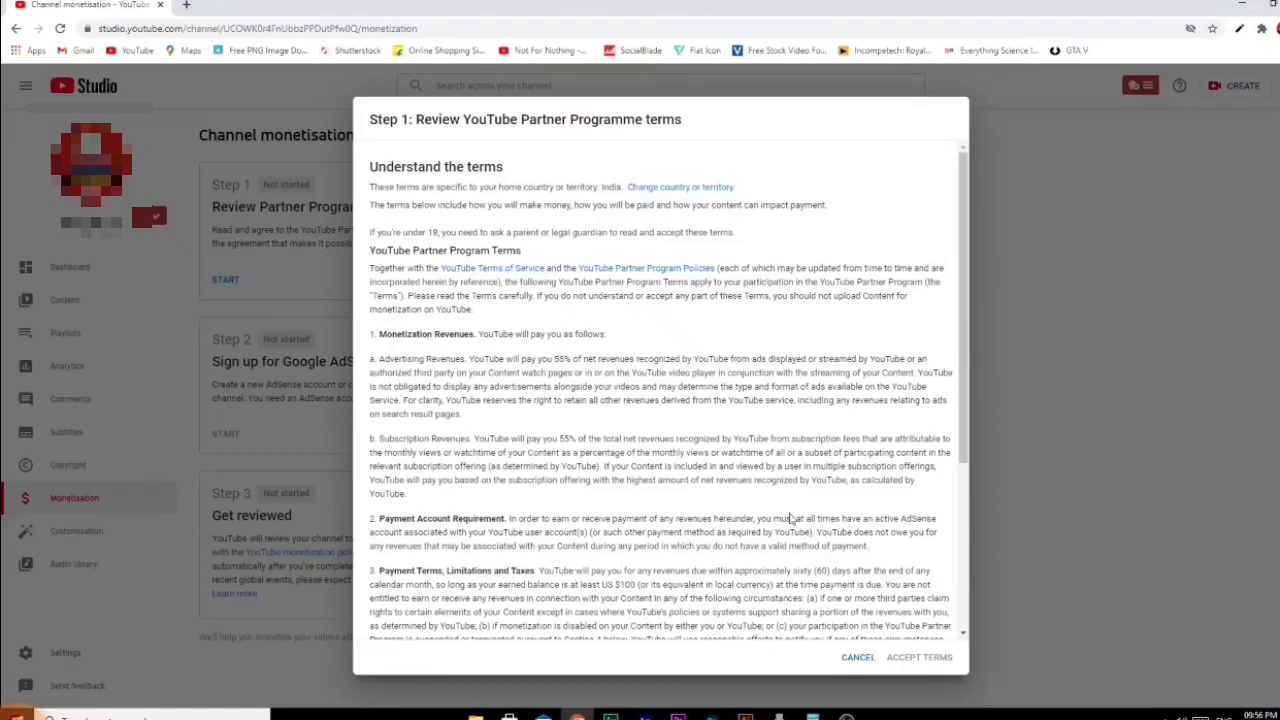
scroll(794, 519, down, 3)
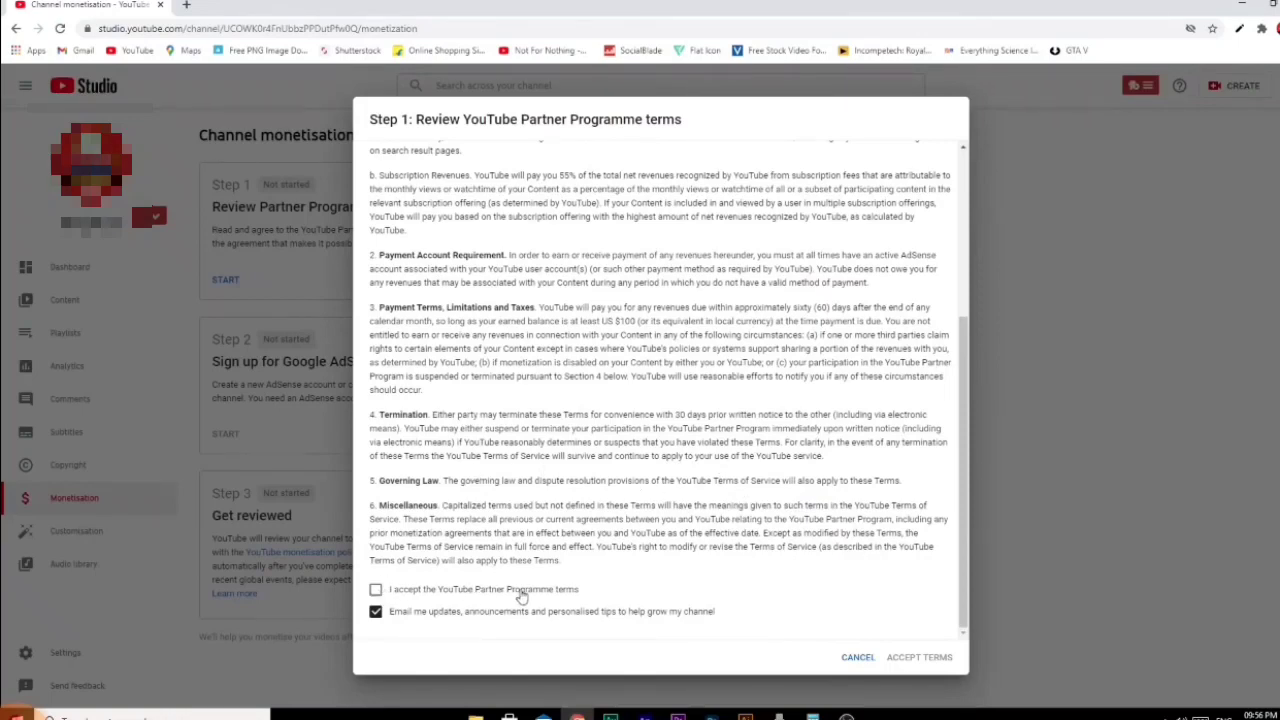
click(376, 591)
click(905, 659)
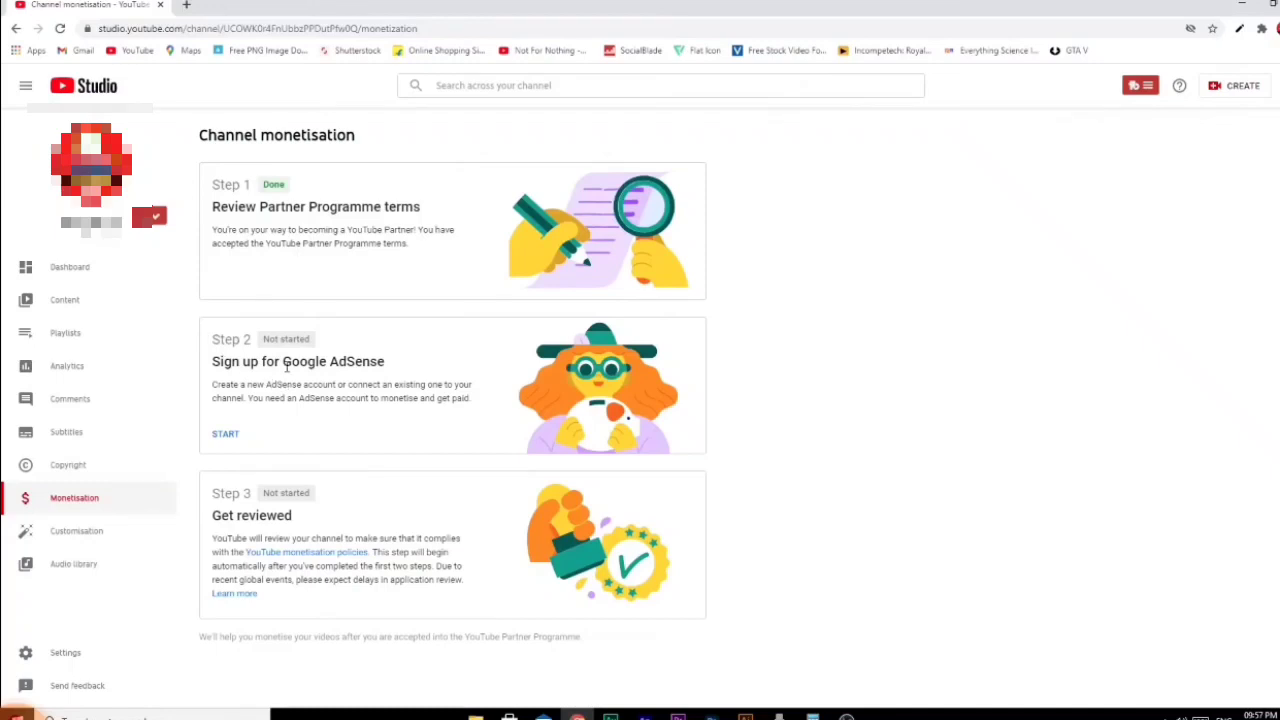
- Start the Google AdSense sign-up, stating that no existing account exists, and continue with the channel's Google account
click(231, 436)
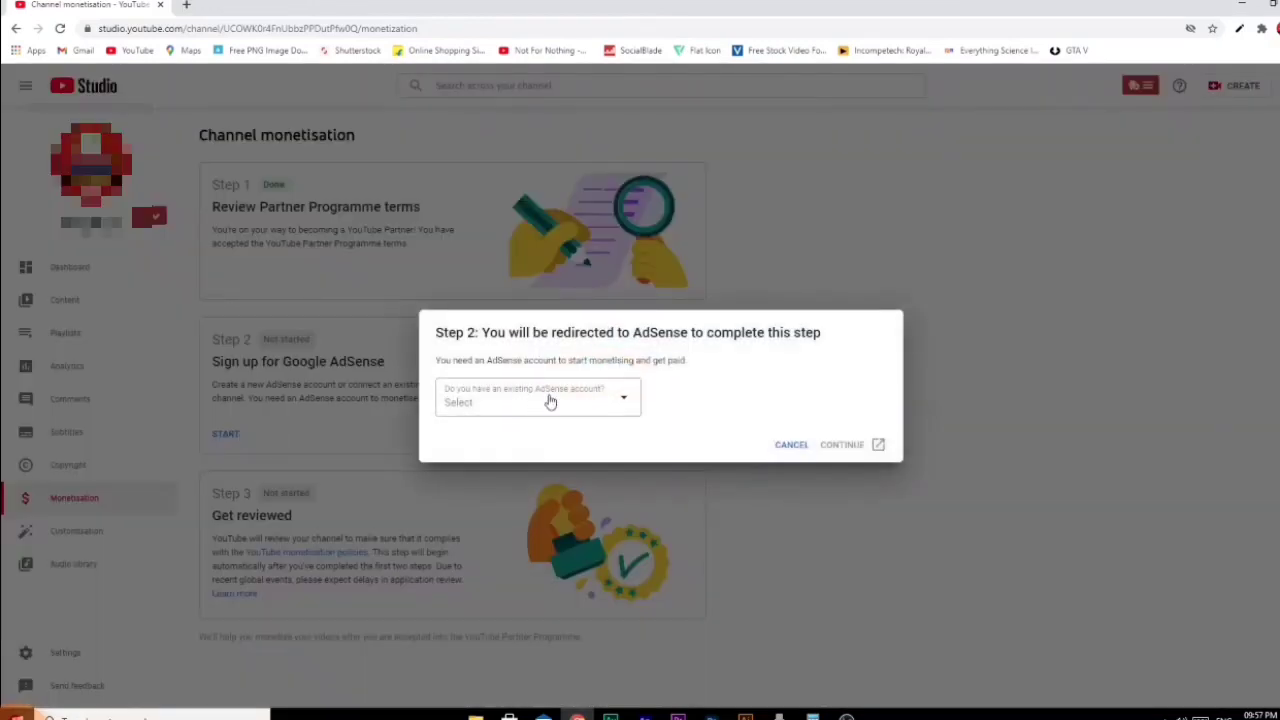
click(549, 402)
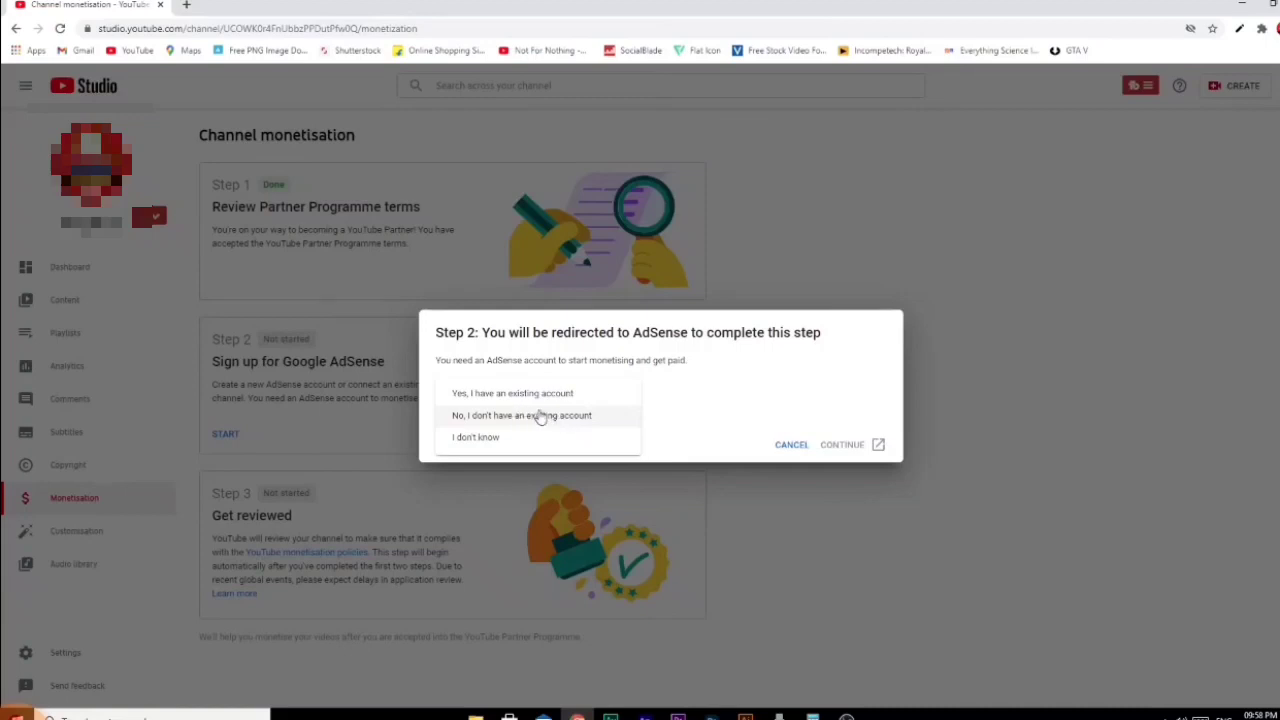
click(540, 417)
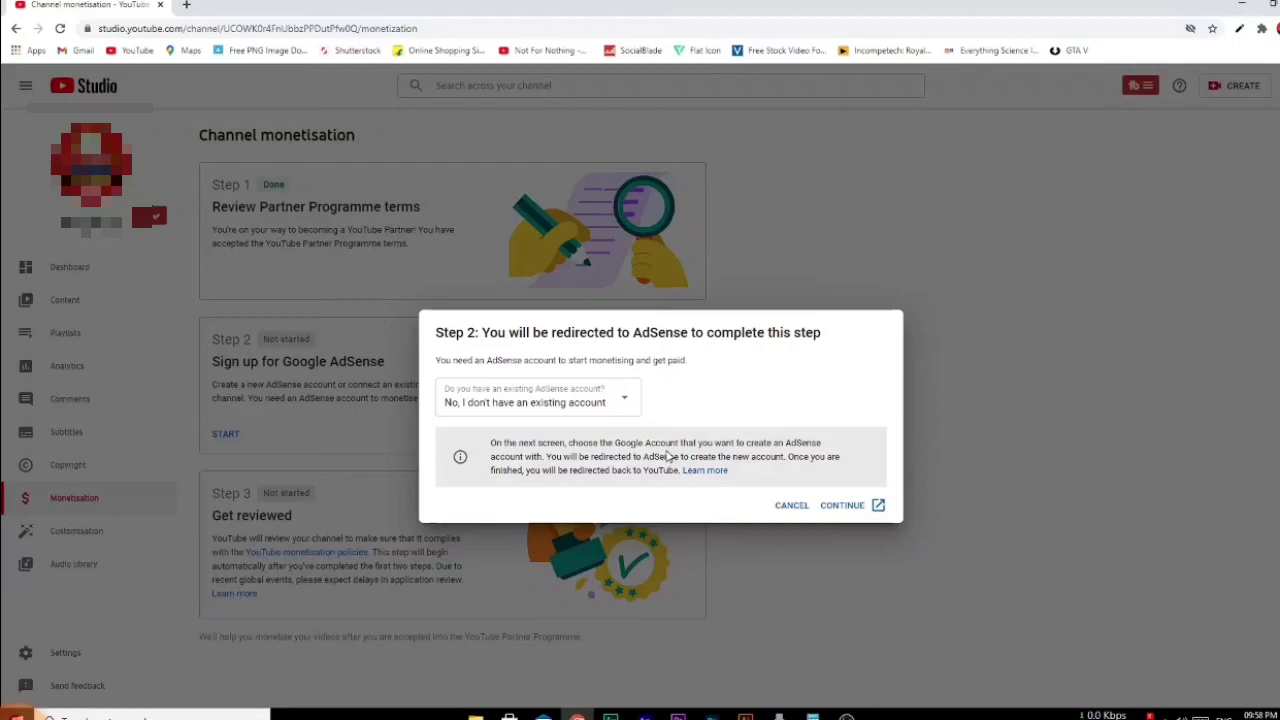
click(845, 508)
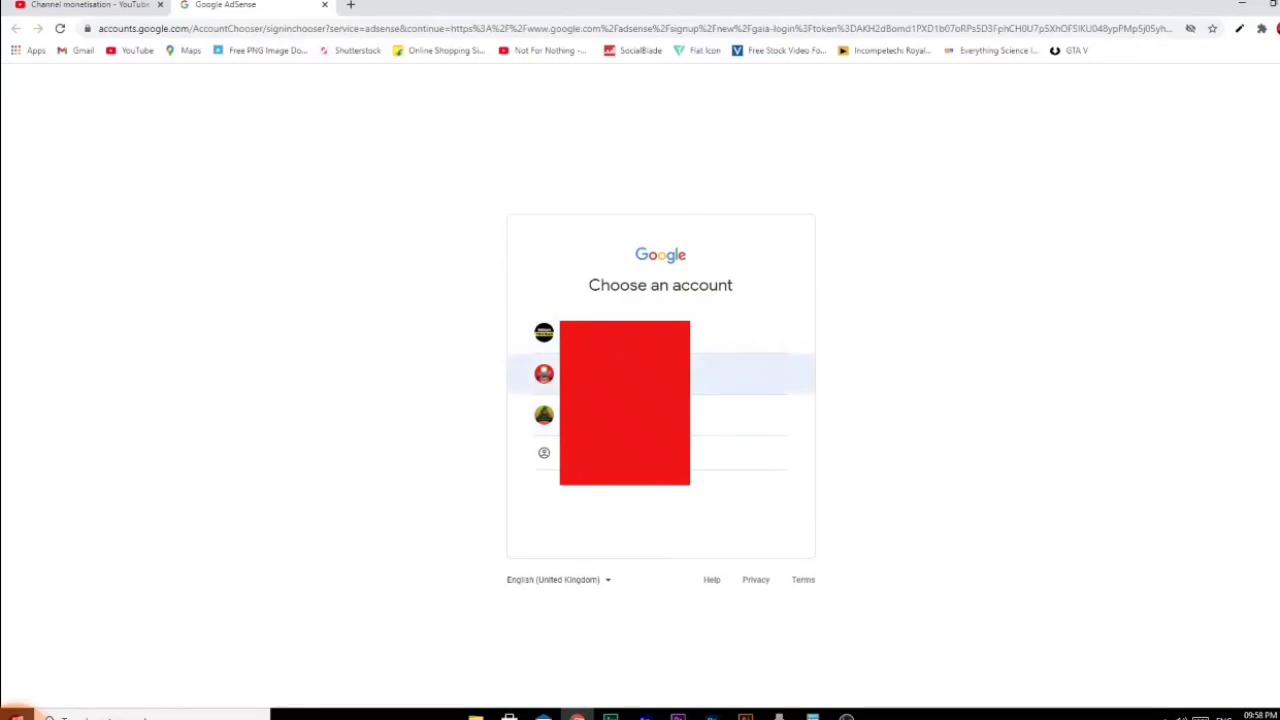
click(750, 373)
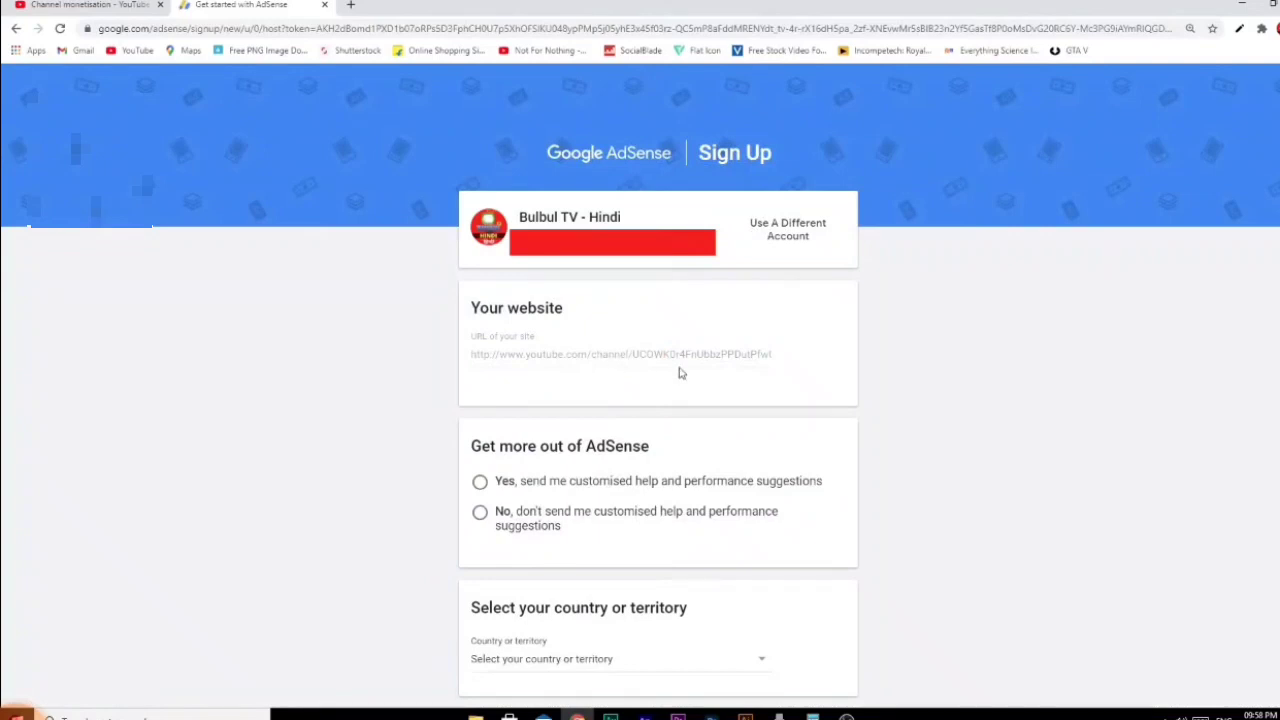
- Copy the youtube.com channel part of the YouTube Studio page address and return to the AdSense sign-up form
scroll(695, 379, down, 1)
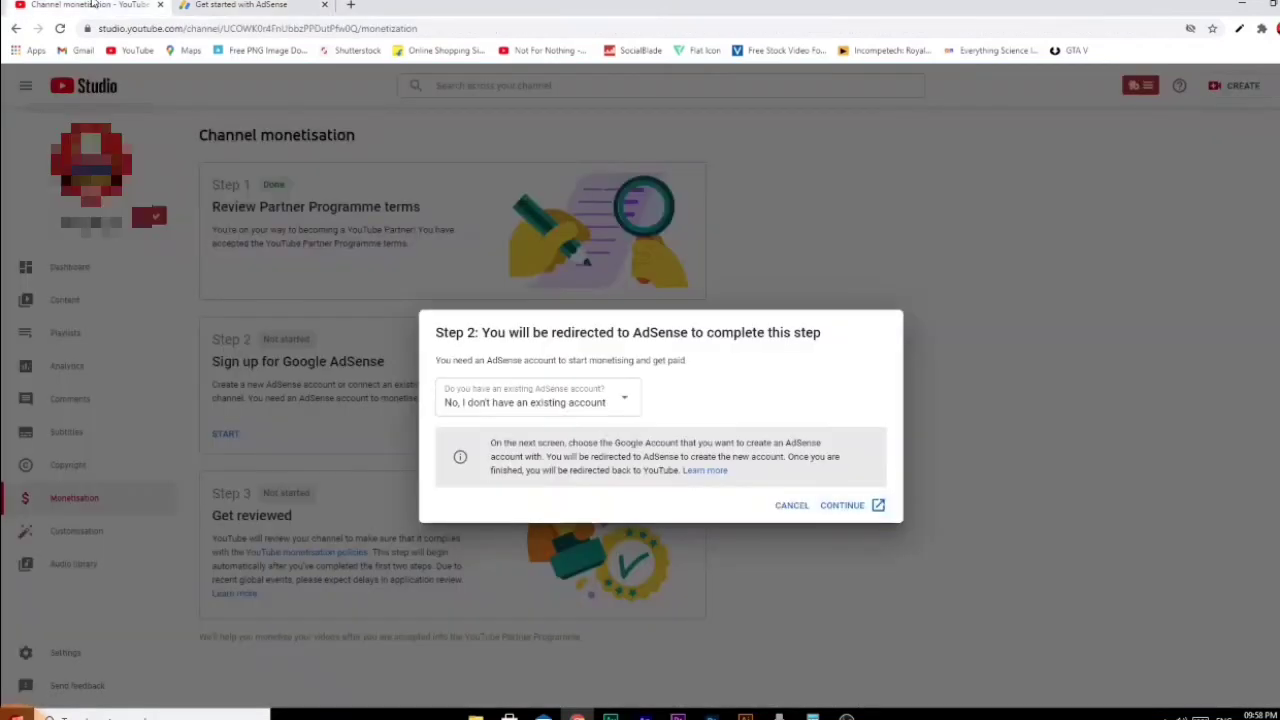
click(90, 5)
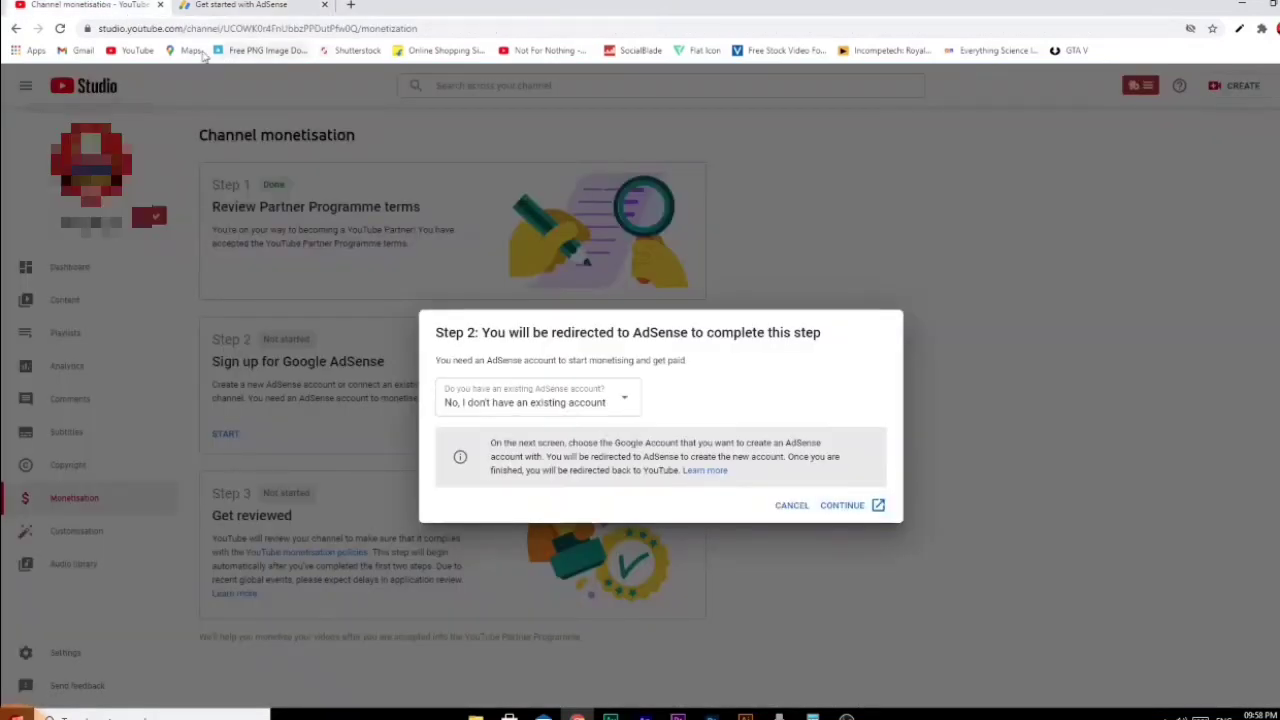
click(150, 30)
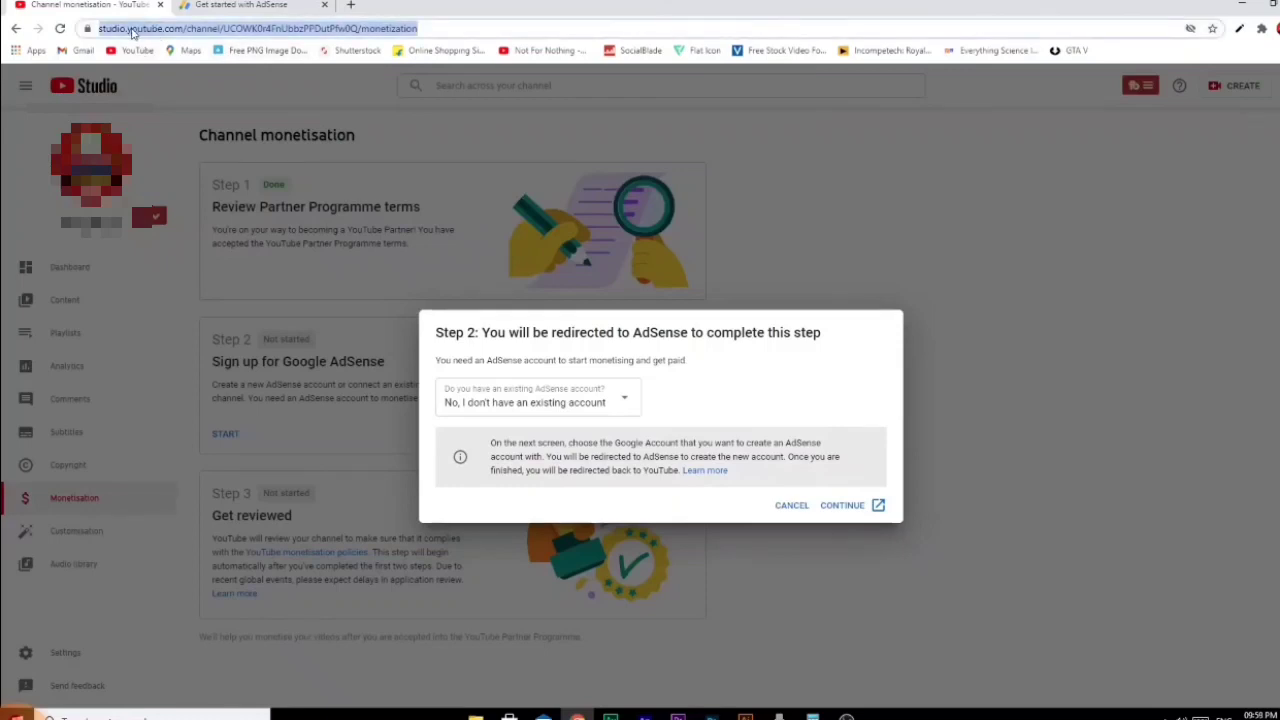
click(131, 30)
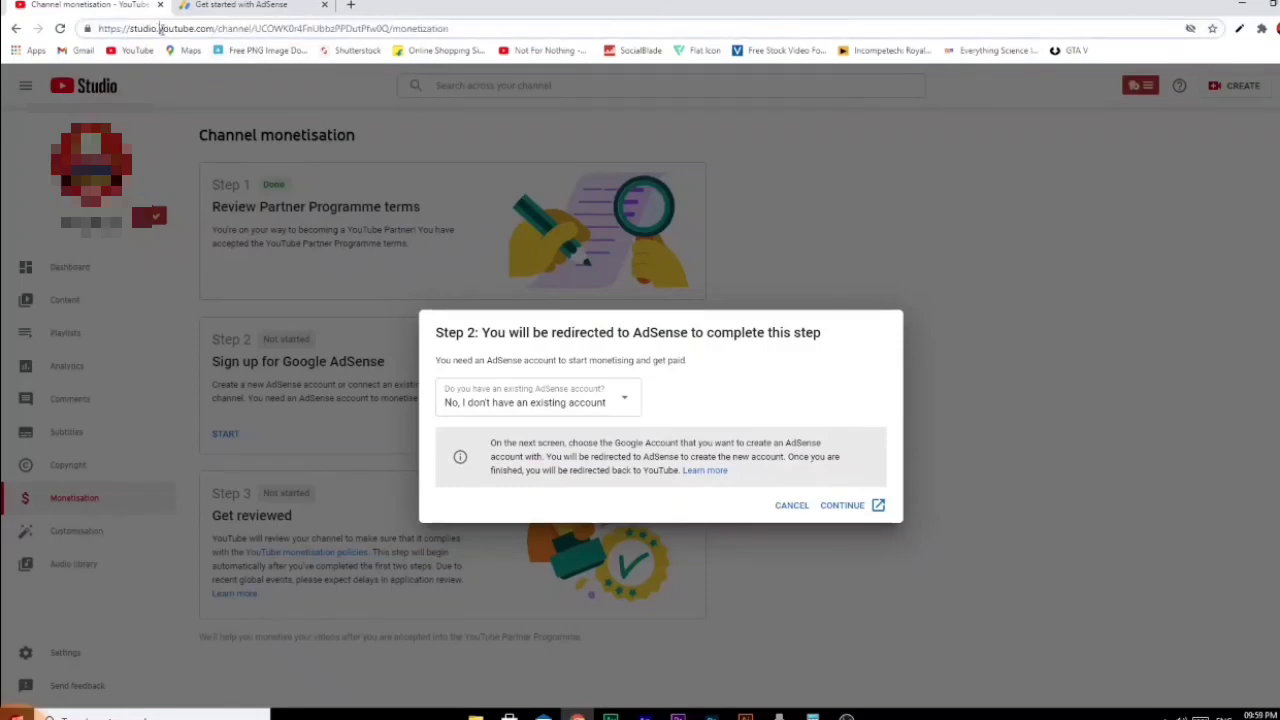
drag(158, 28, 385, 30)
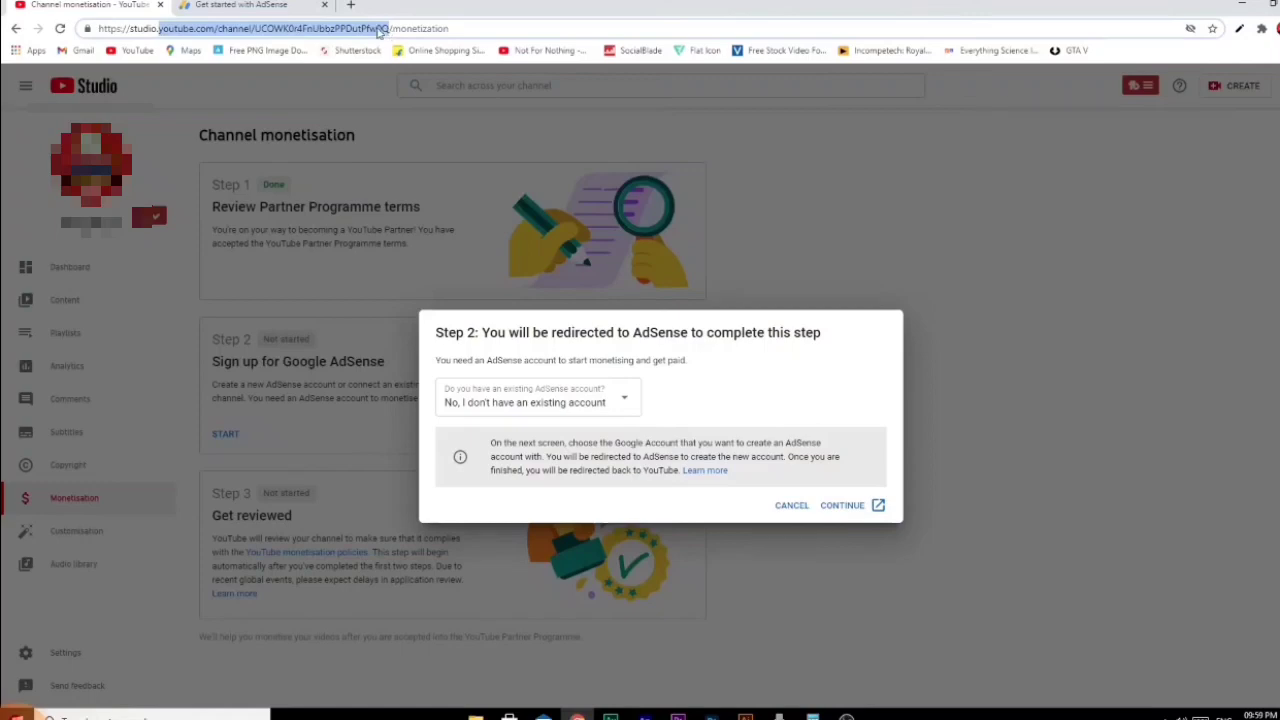
right_click(226, 30)
click(258, 106)
click(232, 8)
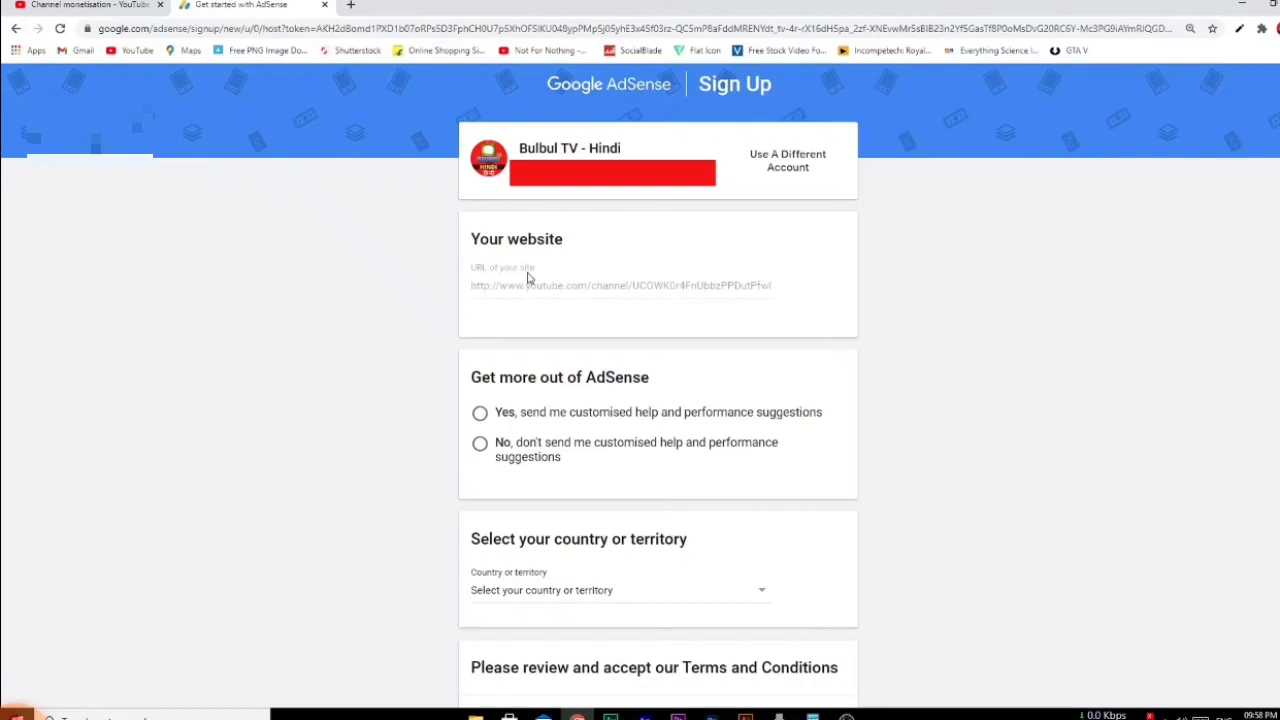
- Opt in to customised help and performance suggestions and set the country or territory to India
scroll(712, 284, down, 1)
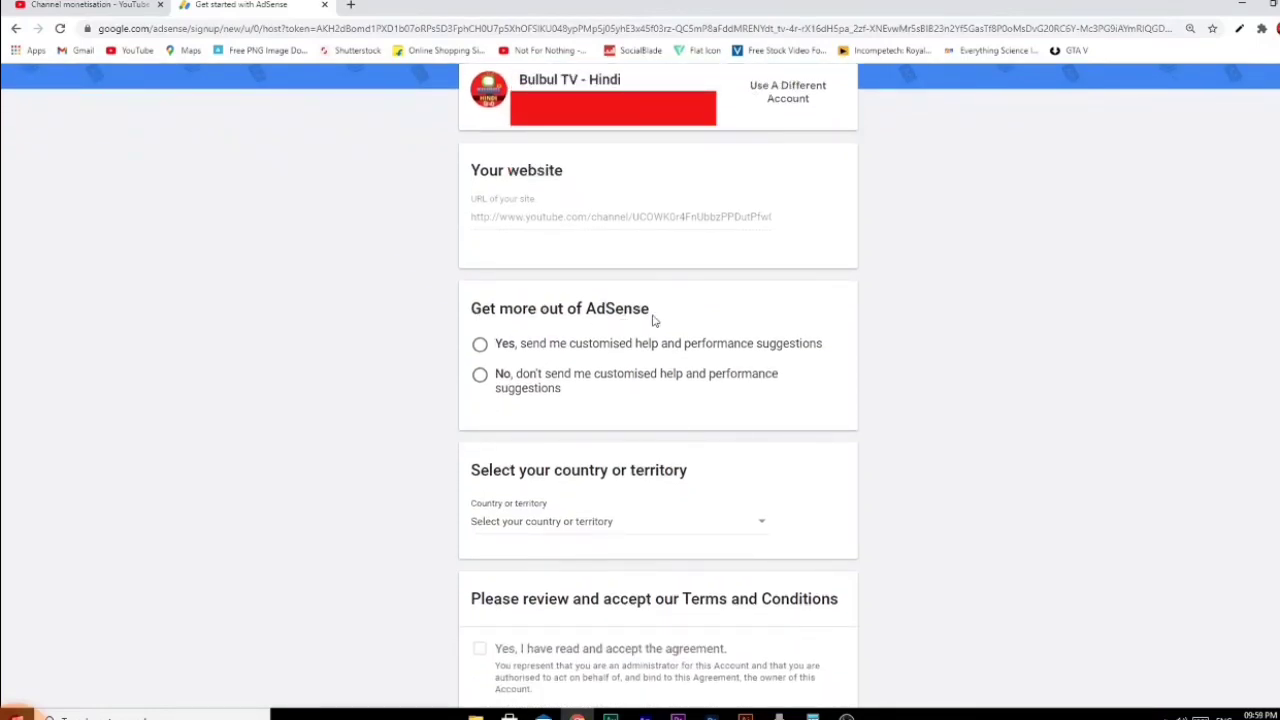
click(497, 347)
scroll(686, 403, down, 3)
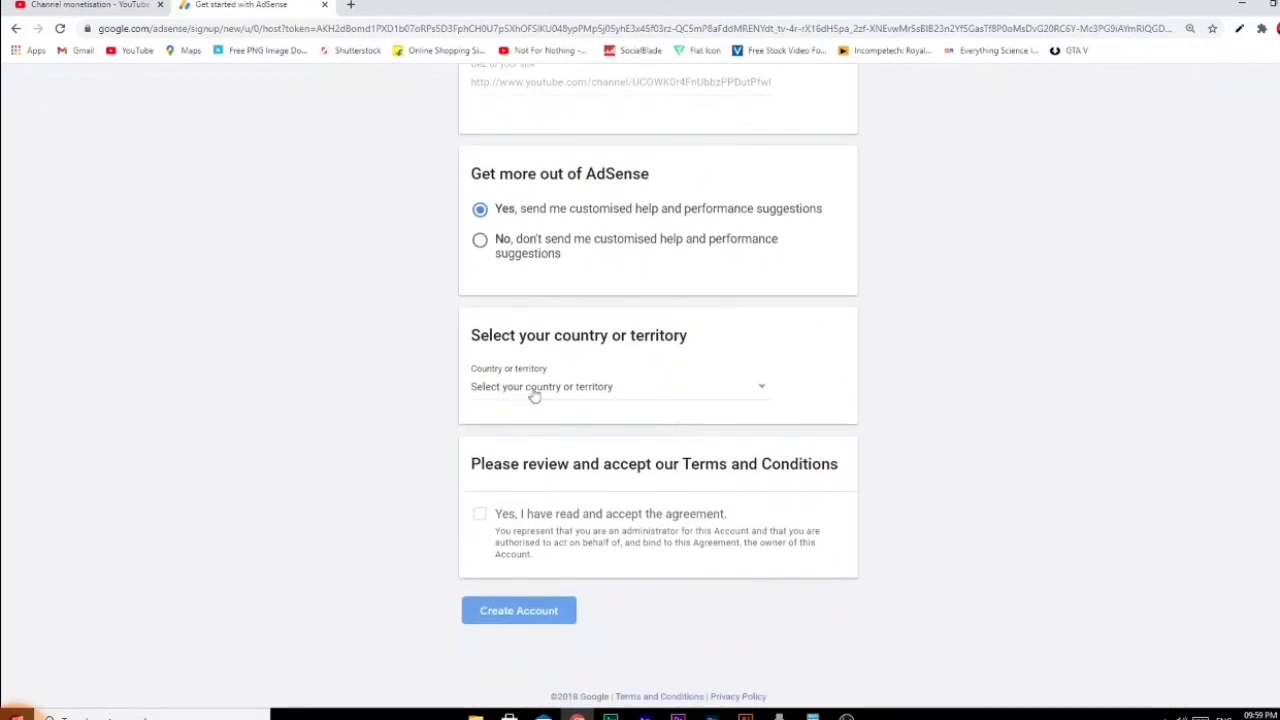
click(600, 391)
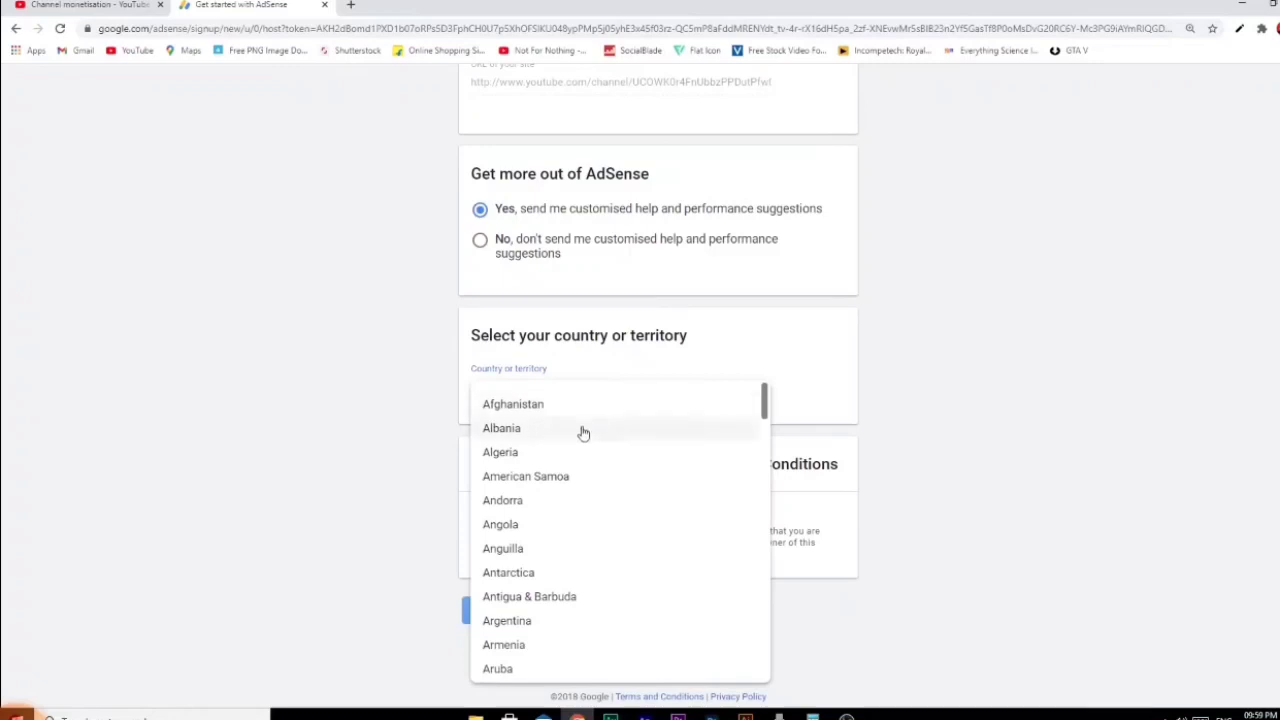
scroll(583, 432, down, 5)
scroll(577, 458, down, 13)
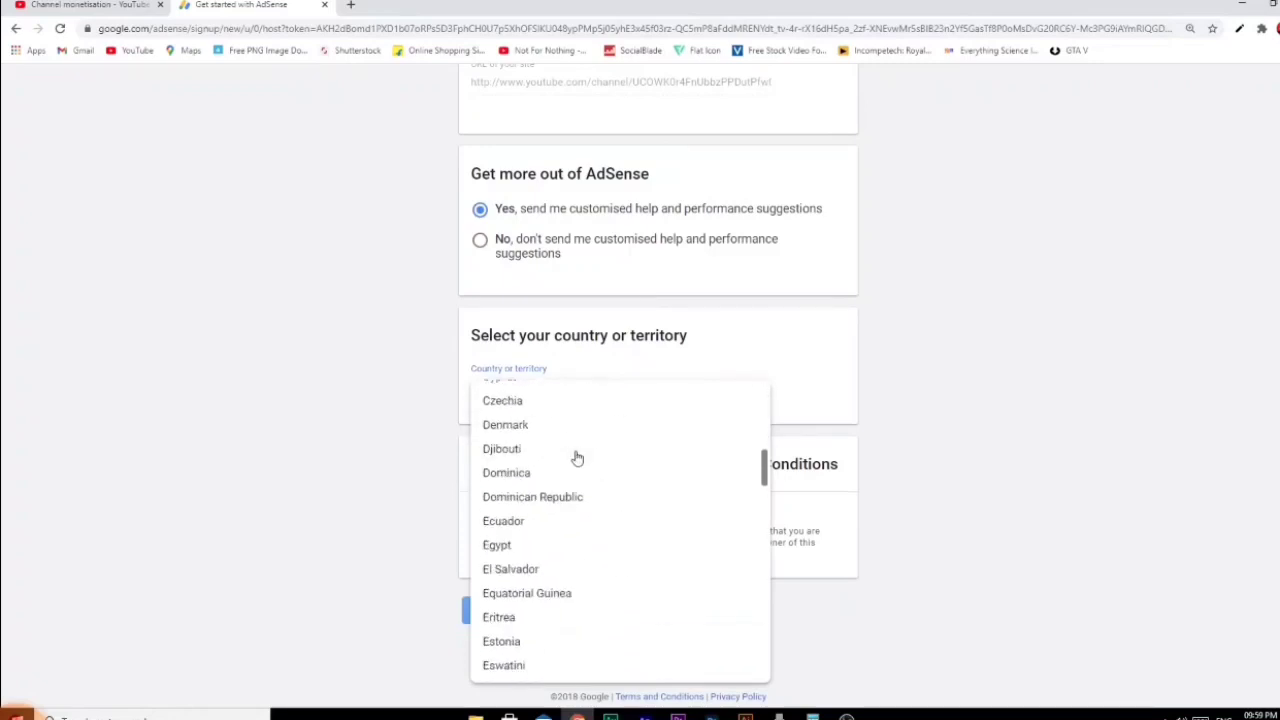
scroll(577, 458, down, 1)
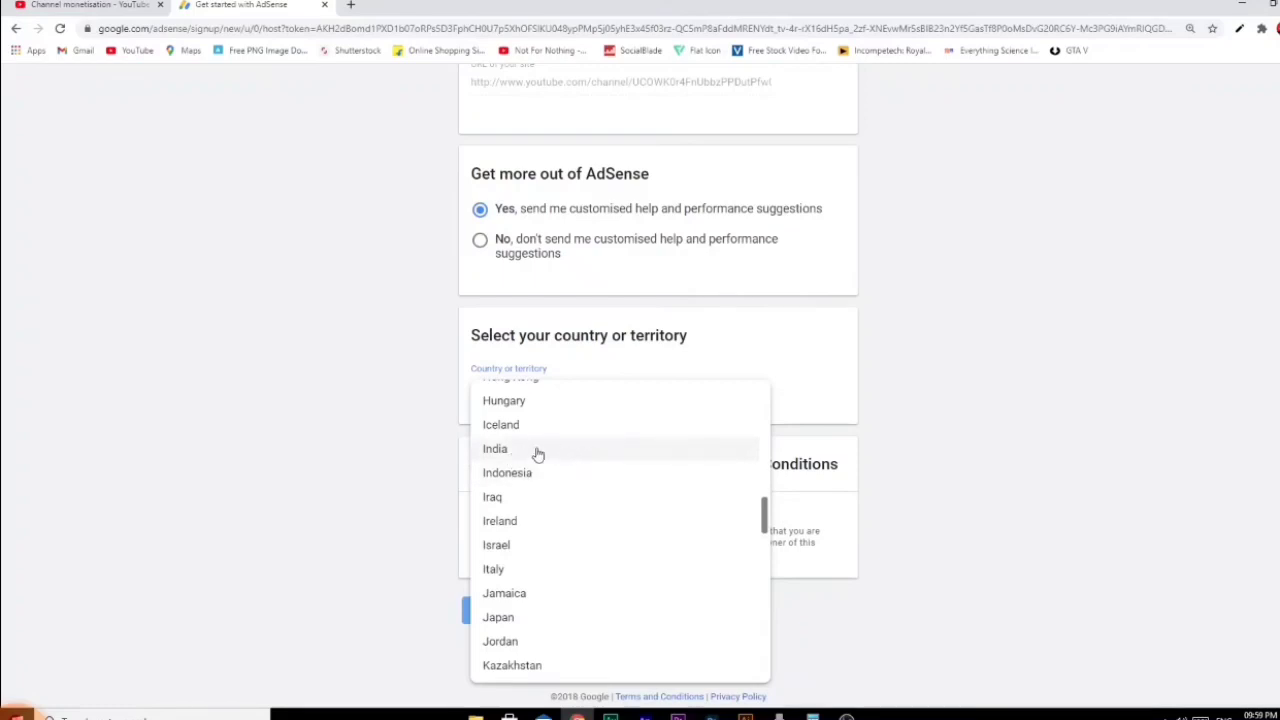
click(535, 451)
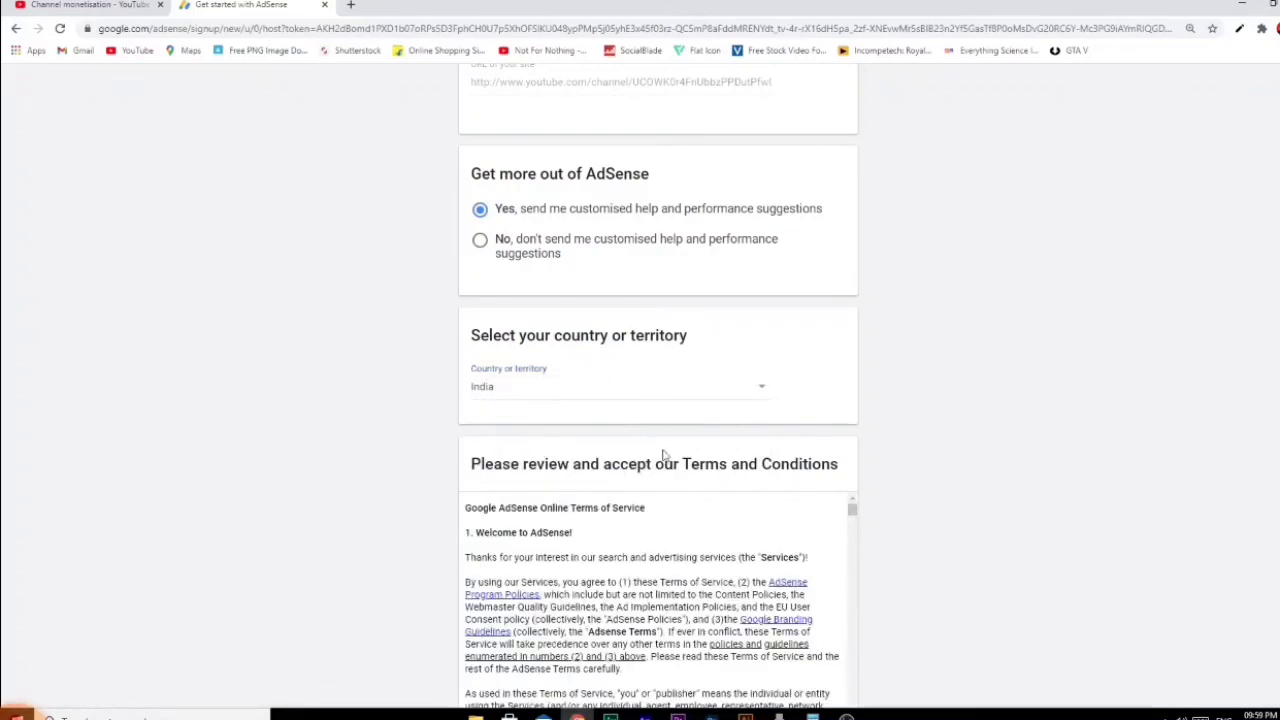
- Read through the AdSense Online Terms of Service, accept the agreement and create the account
scroll(731, 480, down, 3)
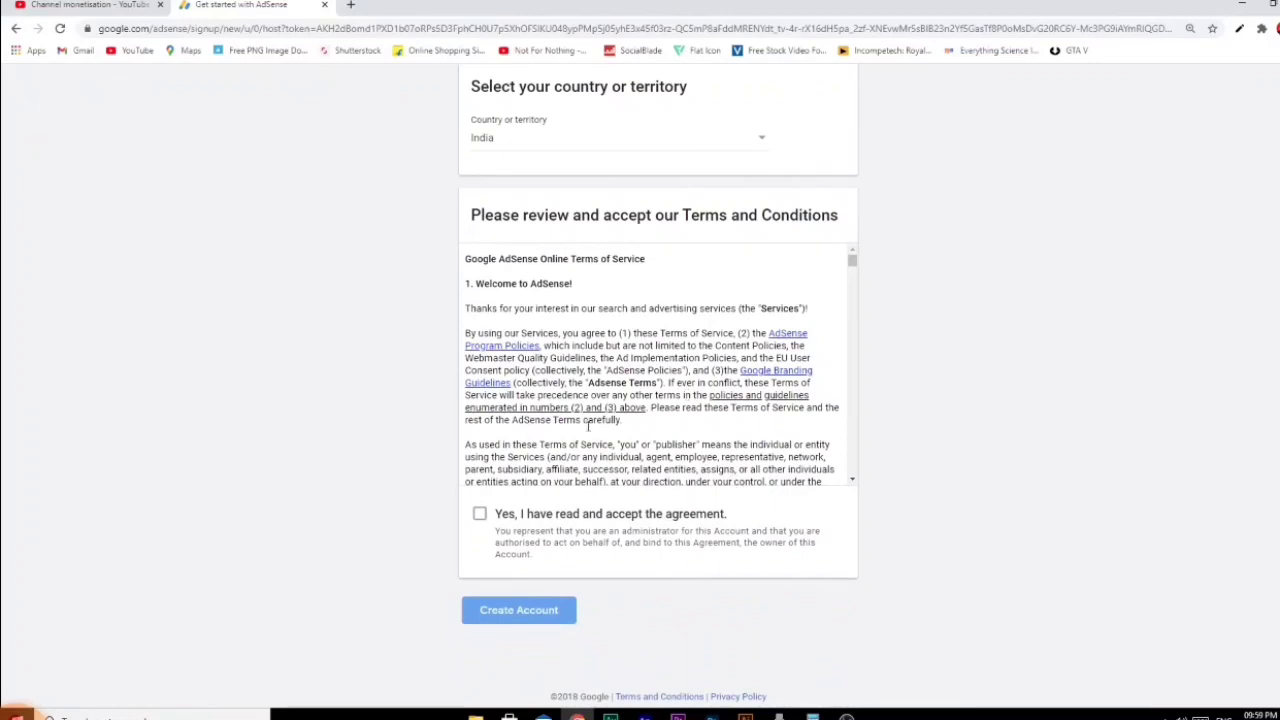
scroll(647, 349, down, 5)
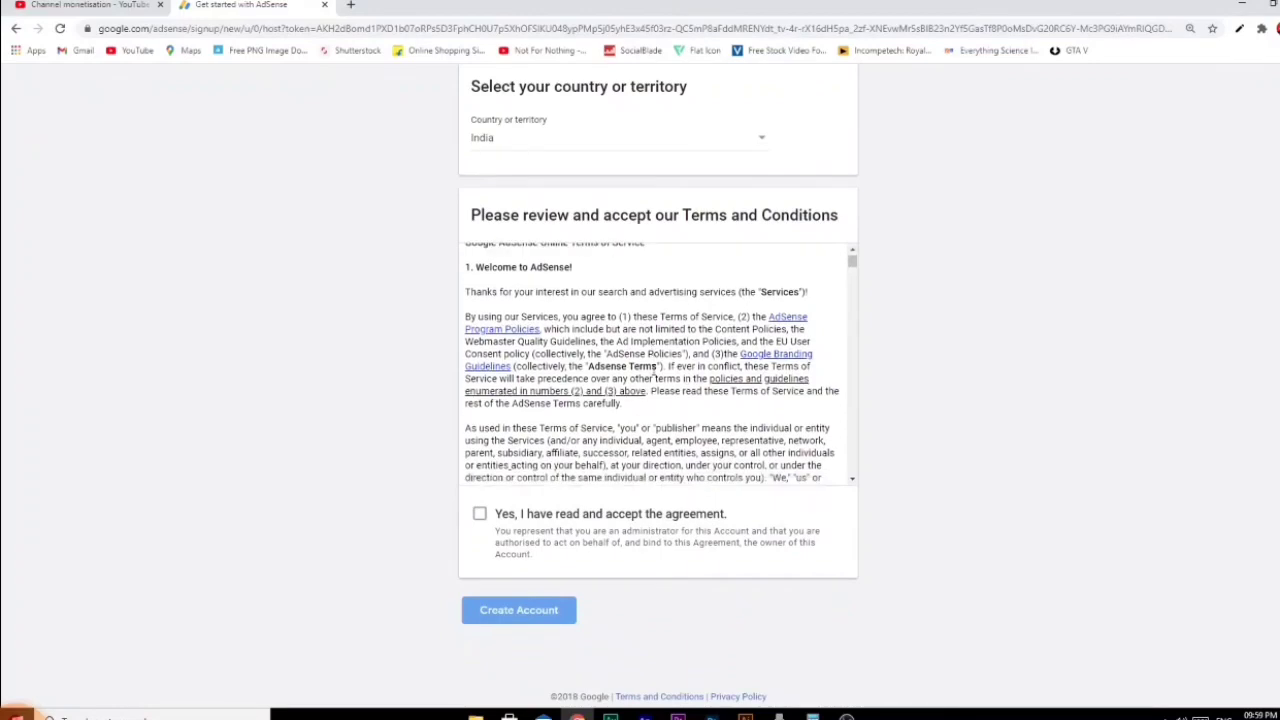
scroll(653, 370, down, 10)
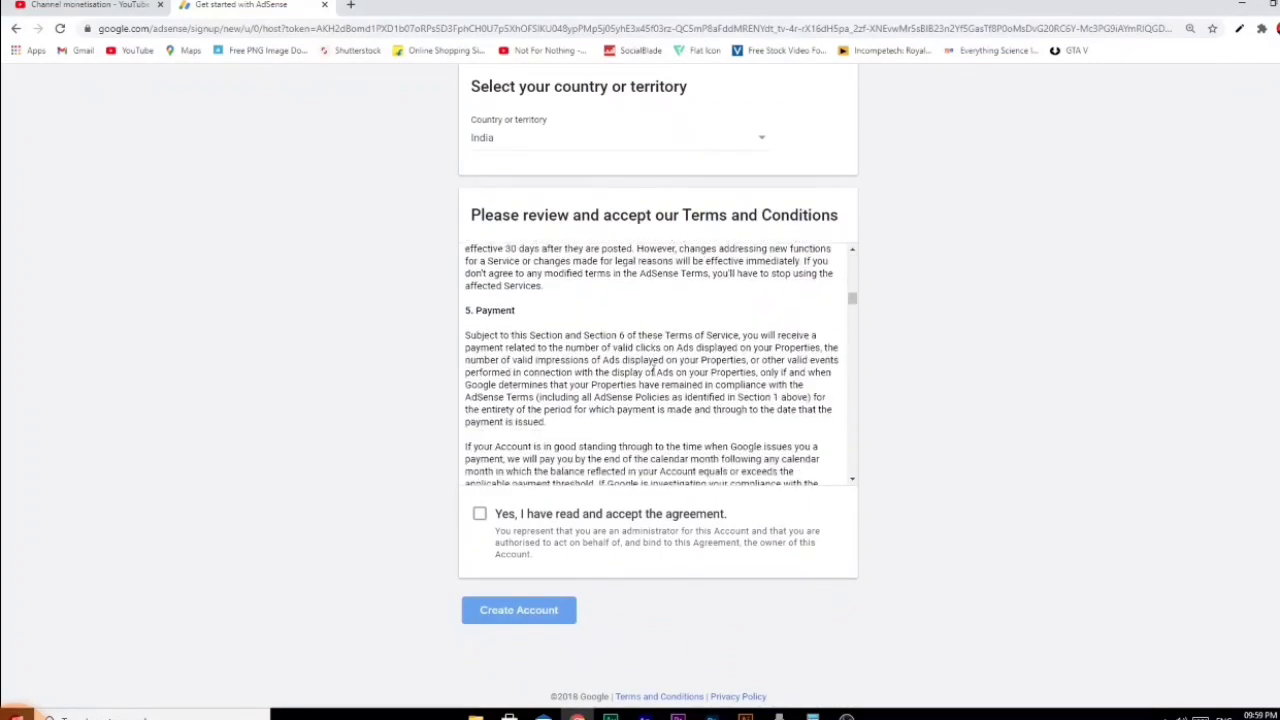
scroll(655, 362, down, 10)
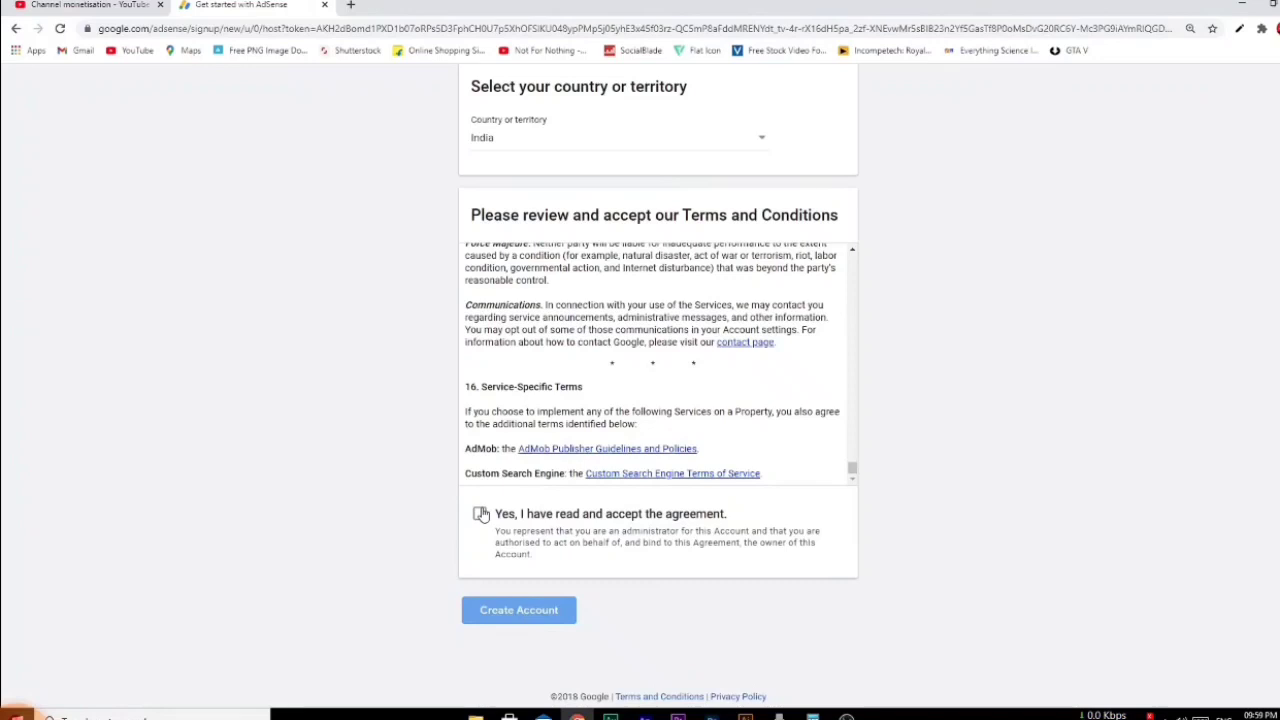
click(480, 514)
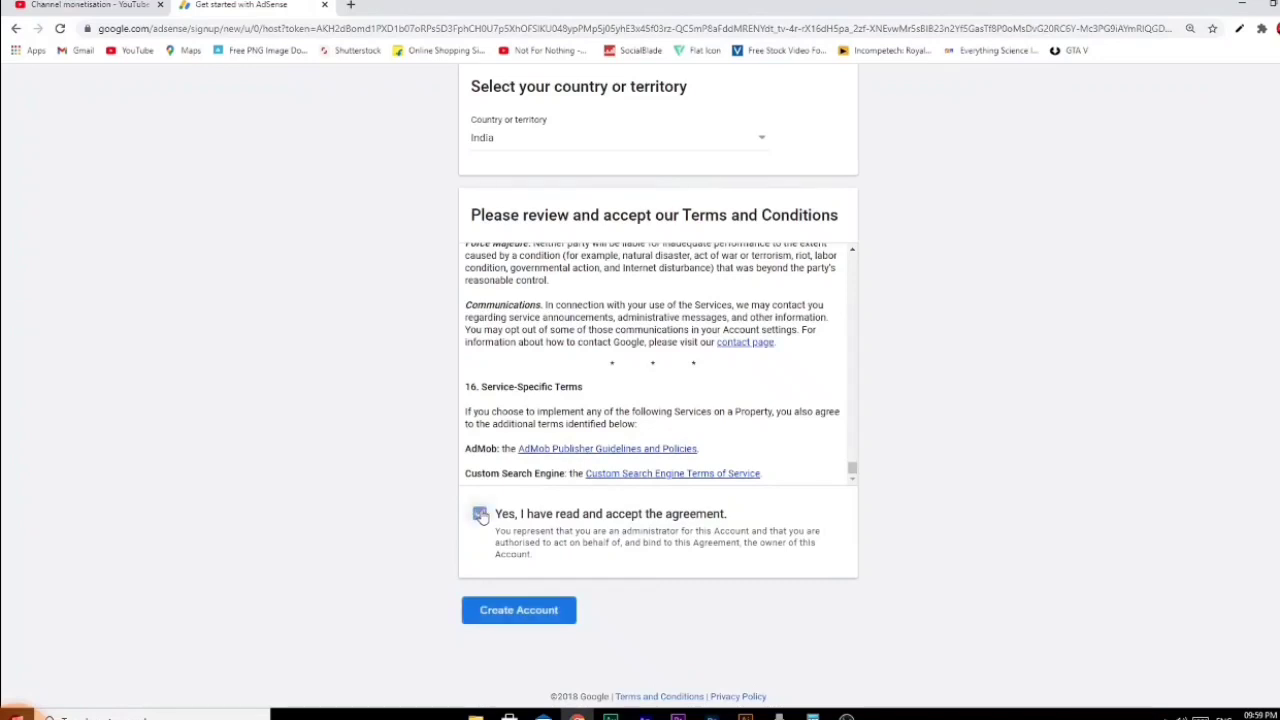
click(517, 612)
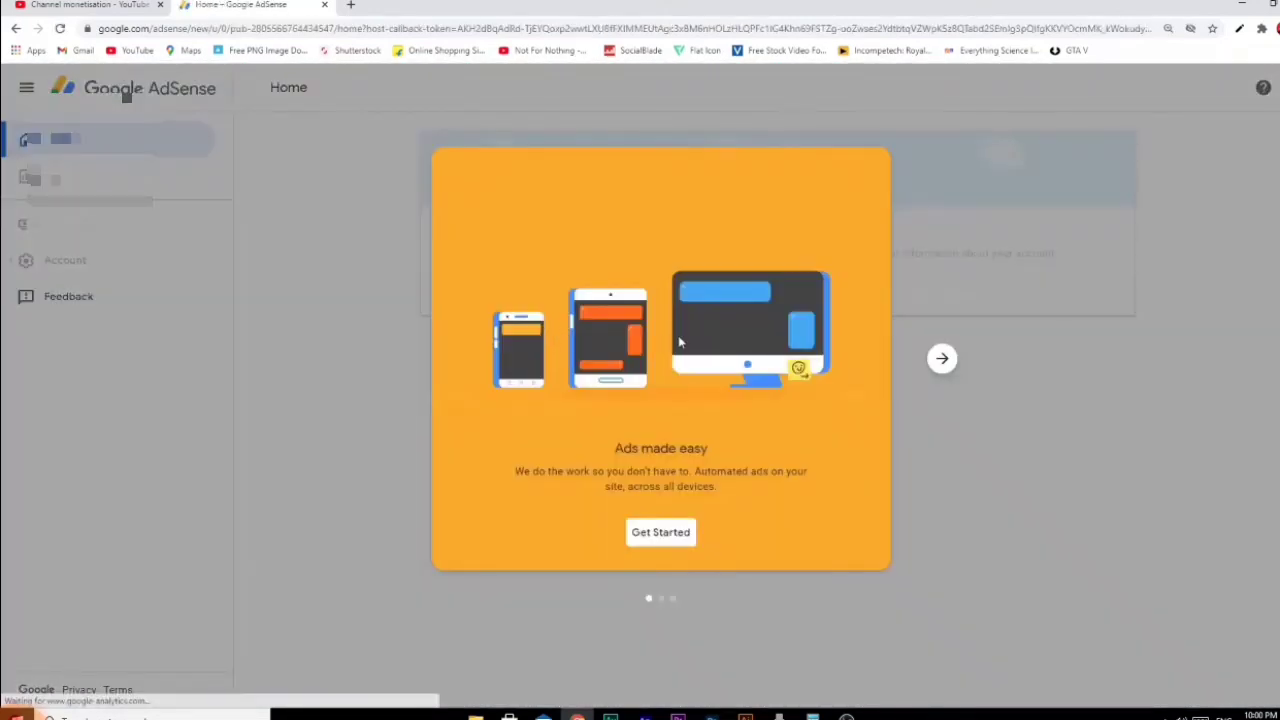
- Go through the AdSense welcome slides and get started with the payment address details
click(942, 360)
click(942, 360)
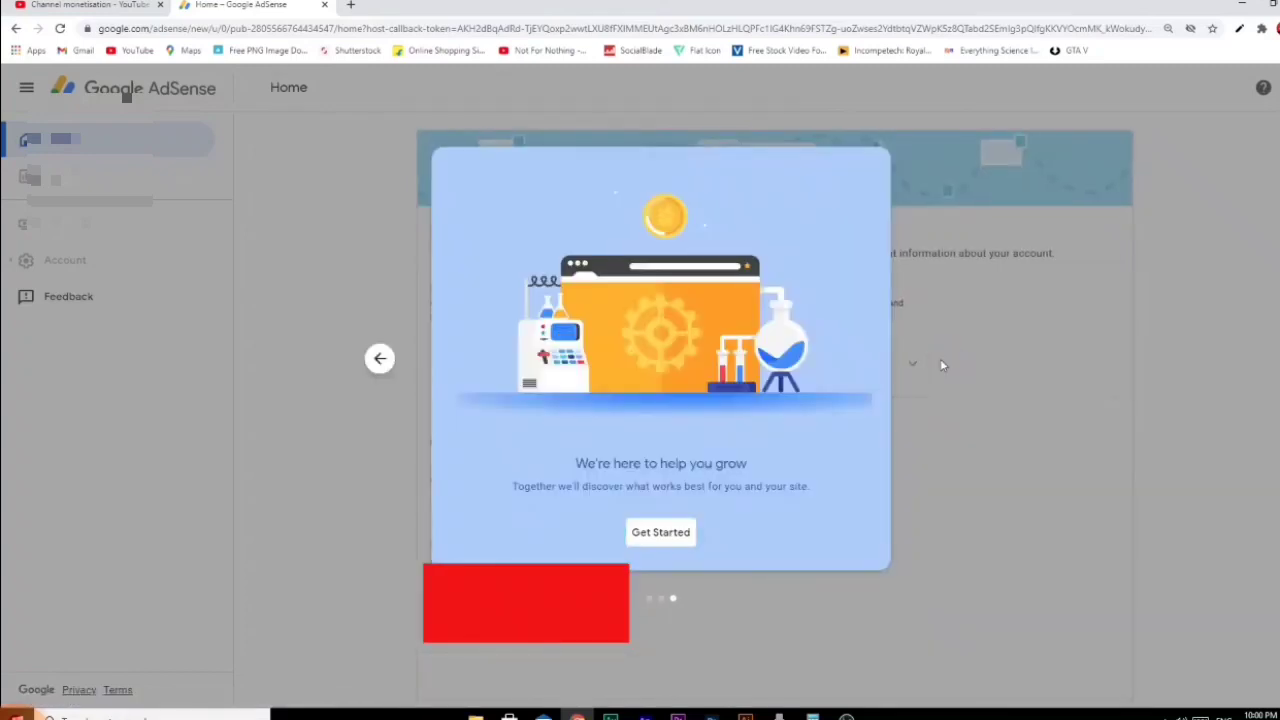
click(665, 533)
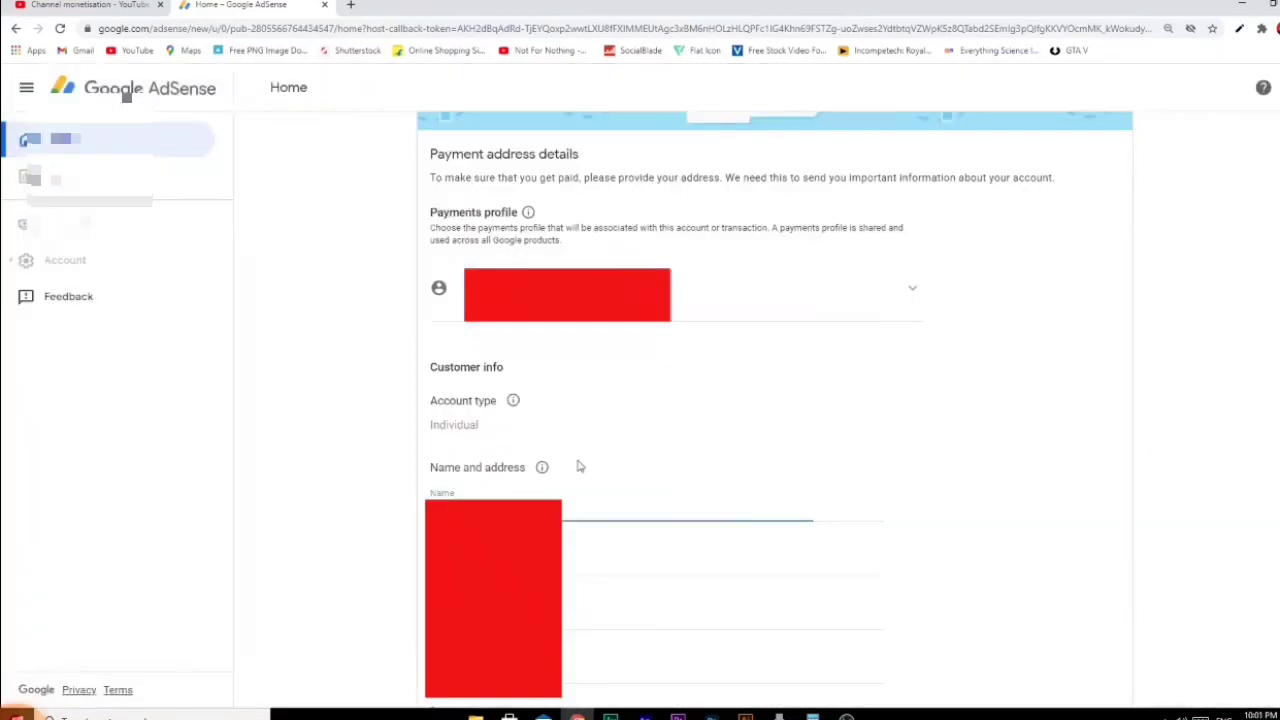
- Copy the selected text from the second address field and paste it into the address field below the name
key(Tab)
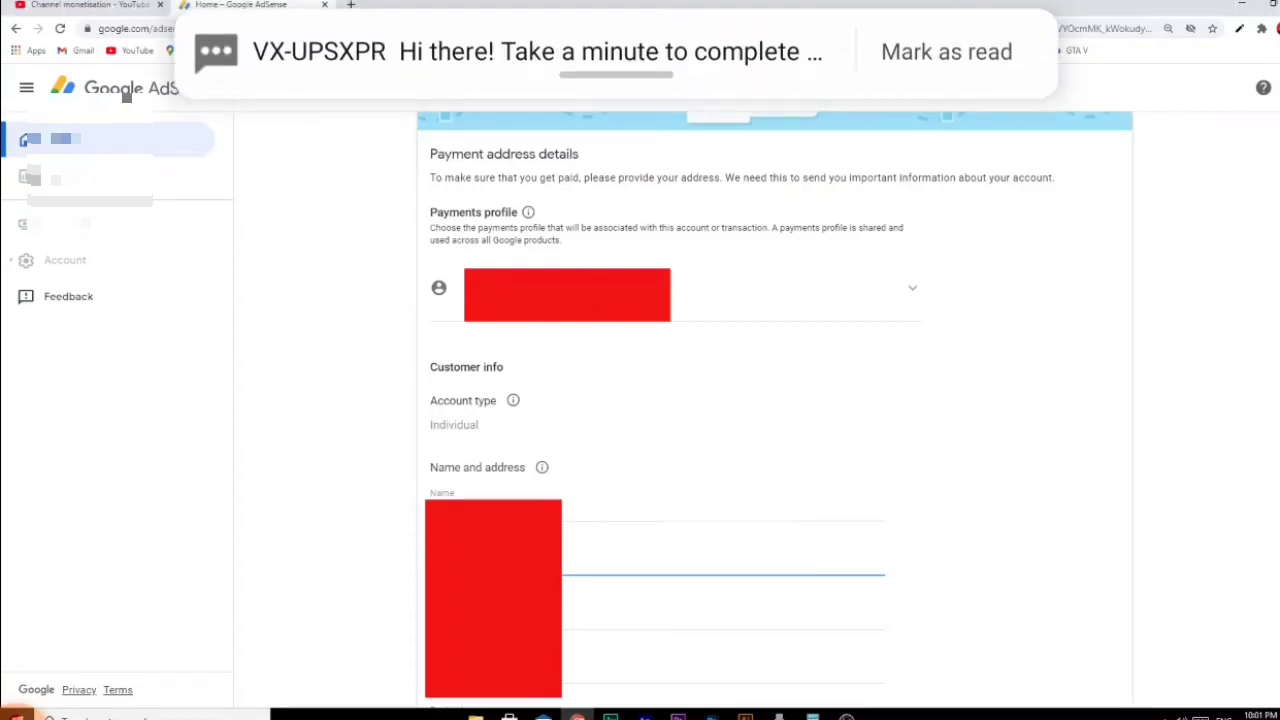
drag(515, 617, 438, 618)
right_click(438, 619)
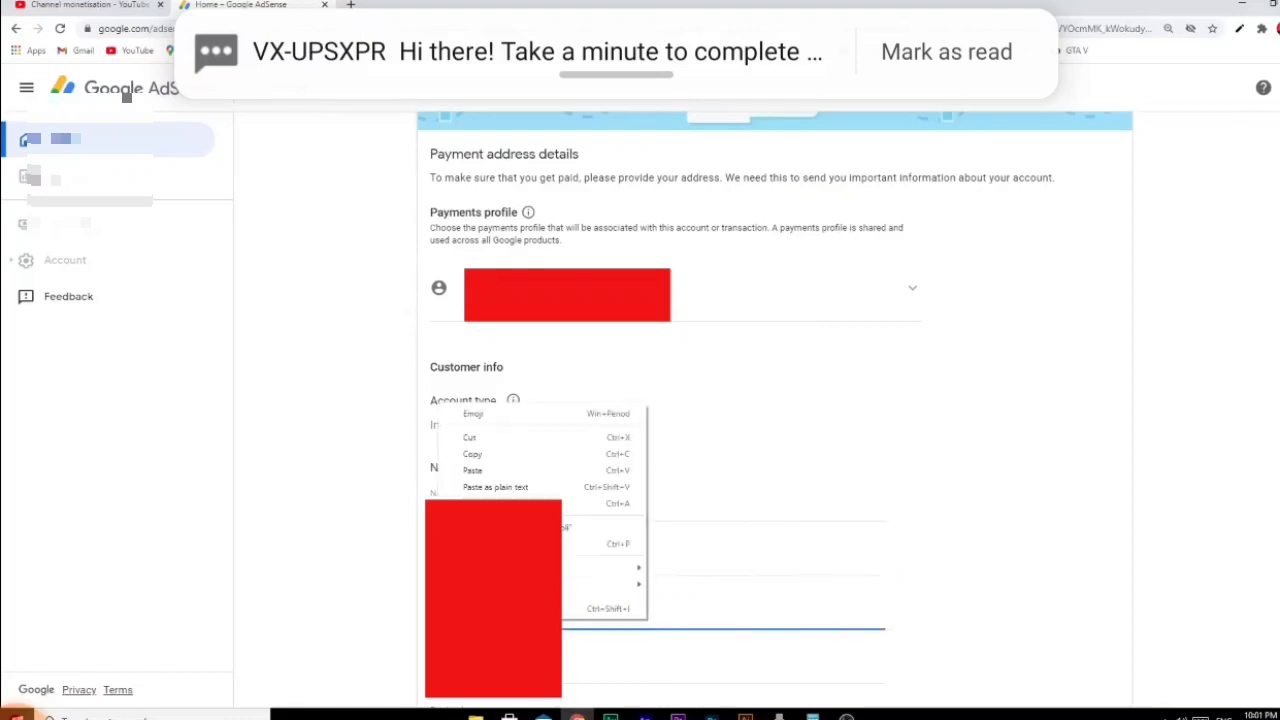
click(482, 458)
click(482, 564)
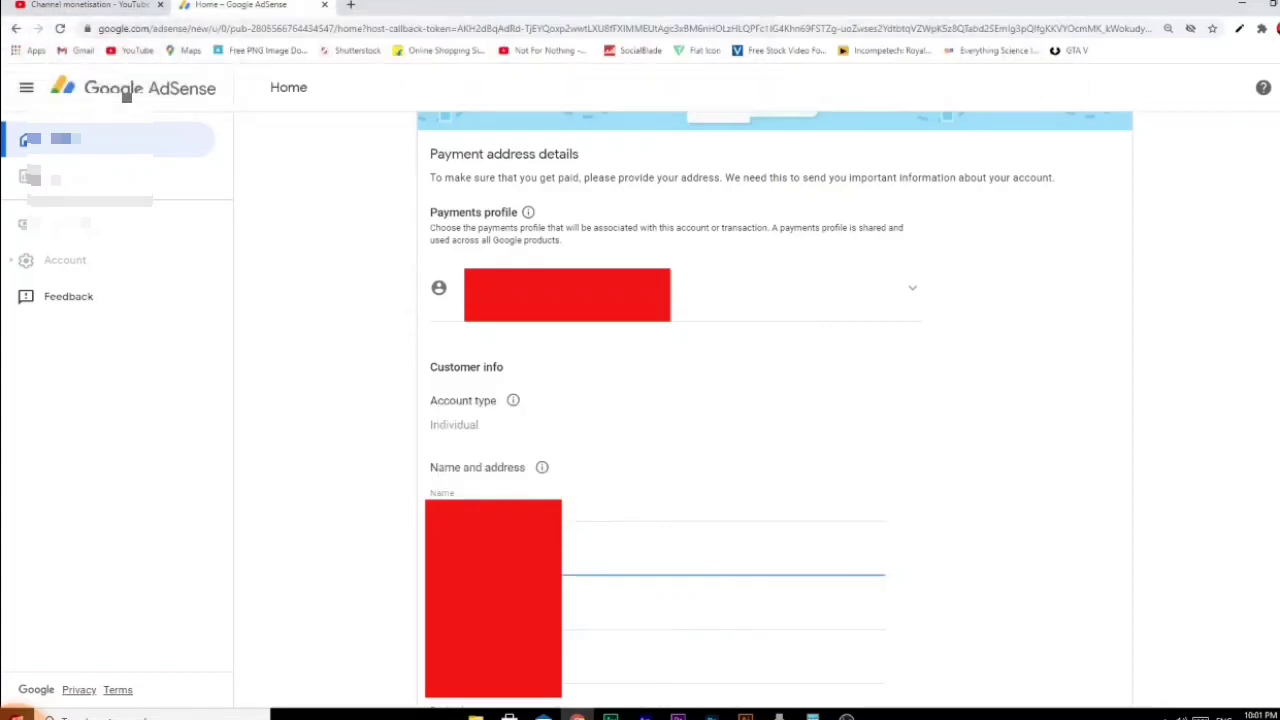
right_click(496, 566)
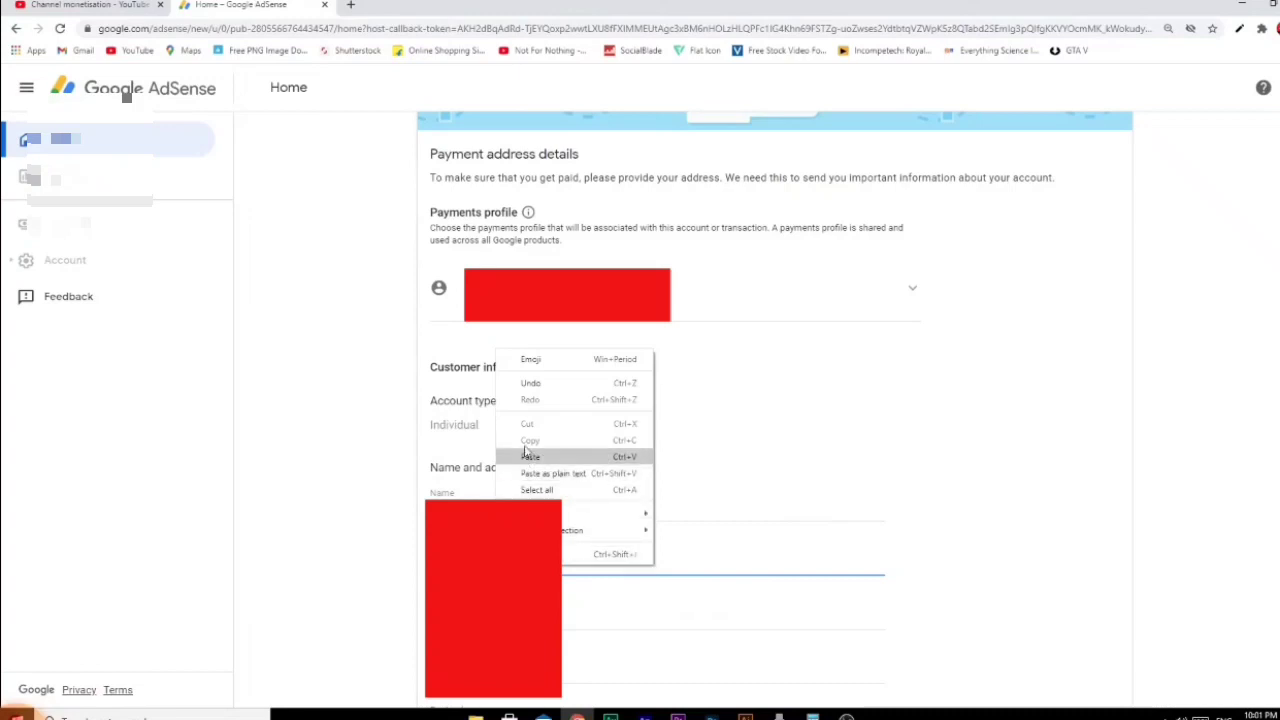
click(530, 458)
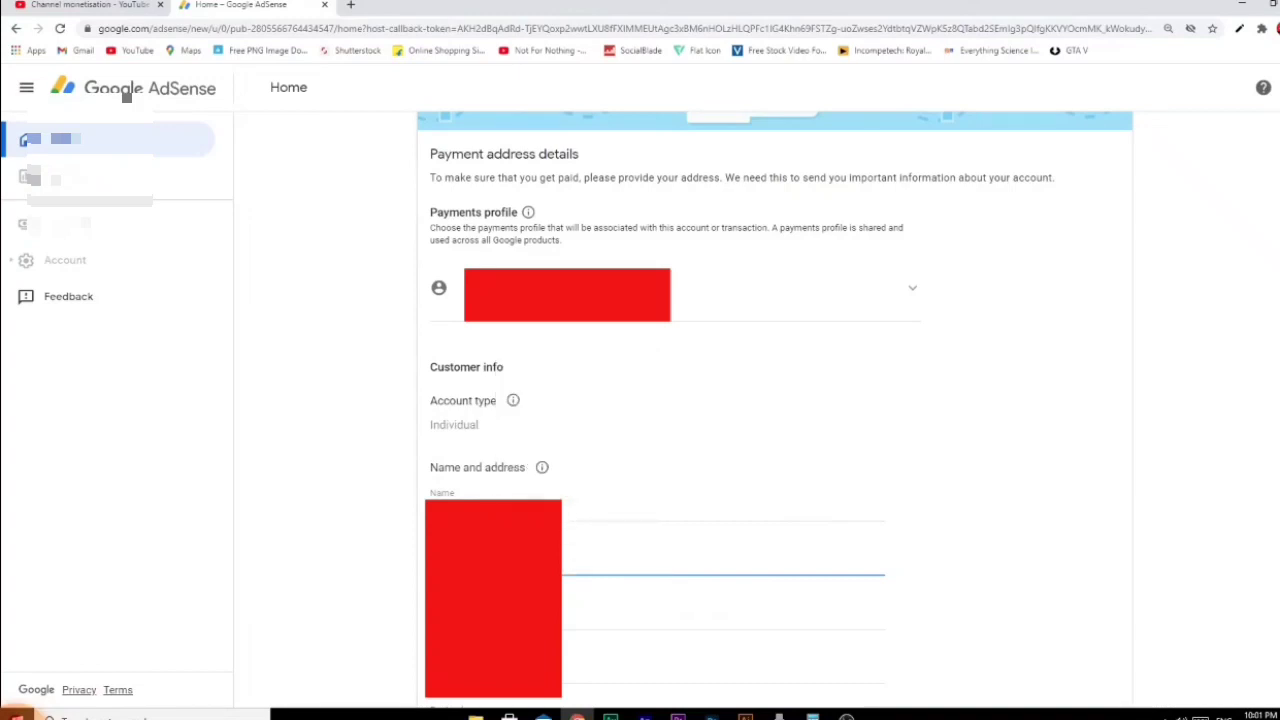
click(482, 615)
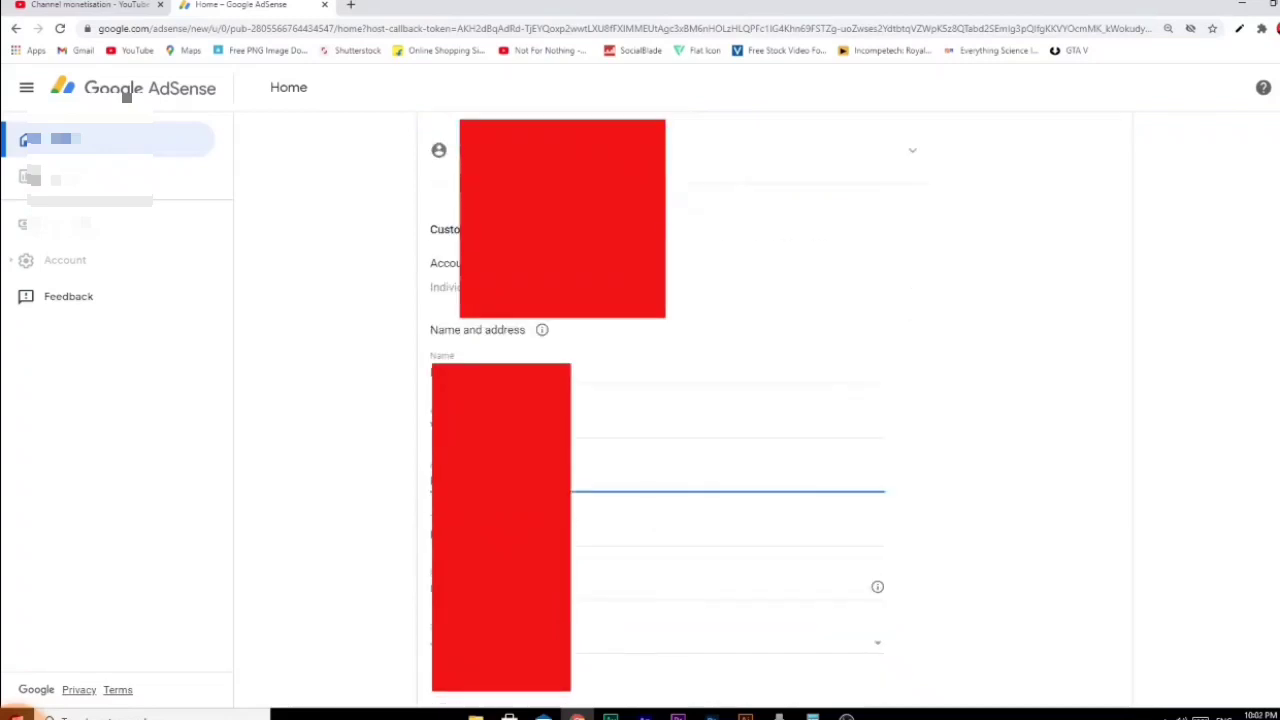
- Submit the customer's payment address details and follow the redirect back to the host site
scroll(775, 400, down, 2)
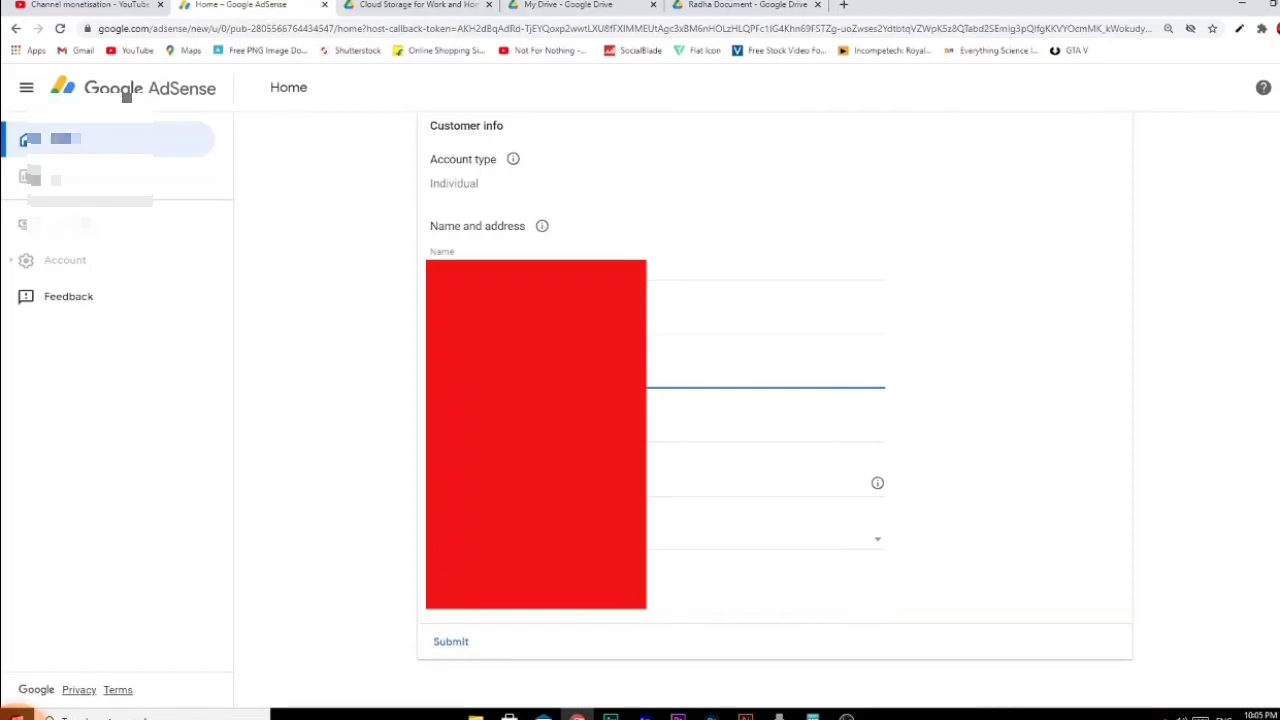
click(450, 645)
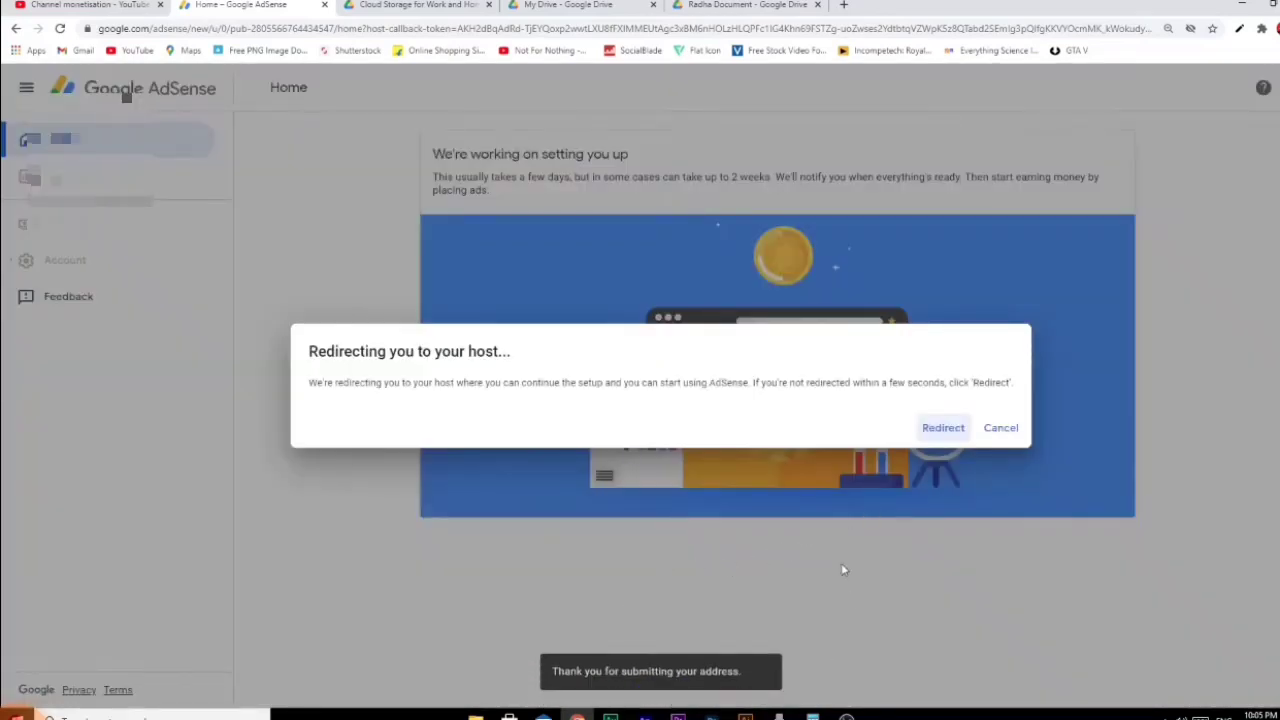
click(943, 428)
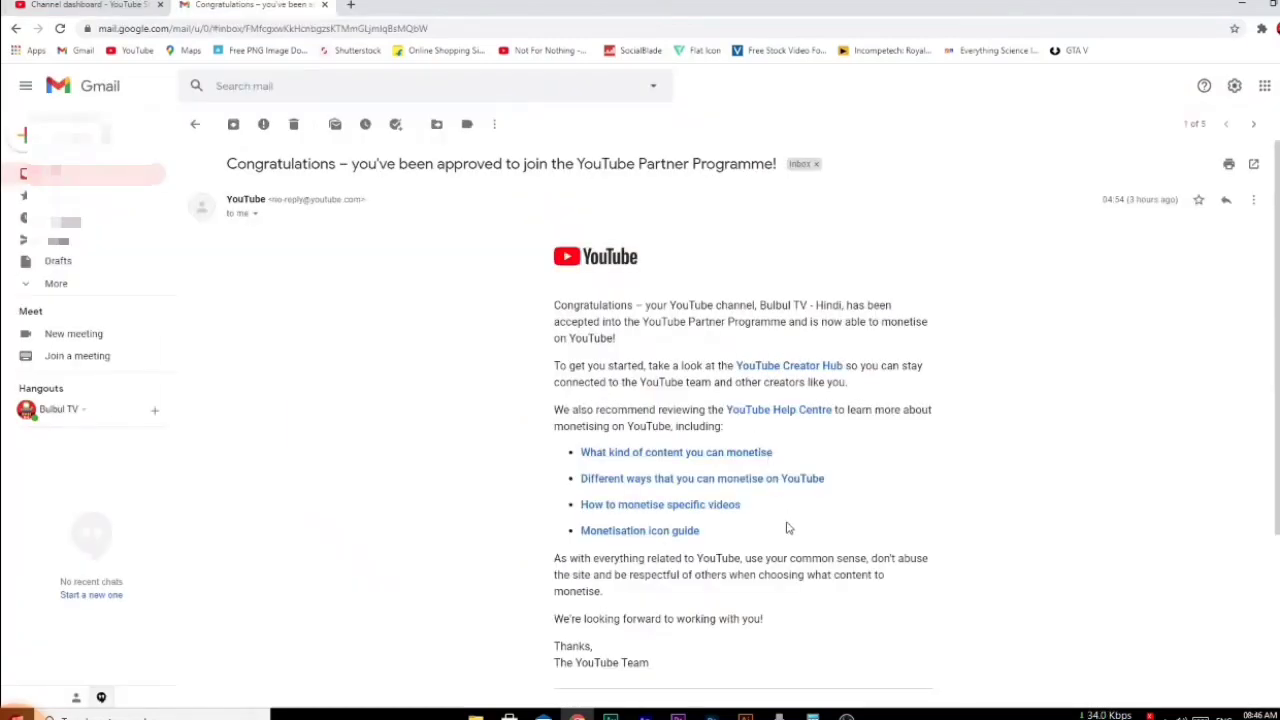
scroll(788, 528, down, 3)
scroll(790, 525, up, 3)
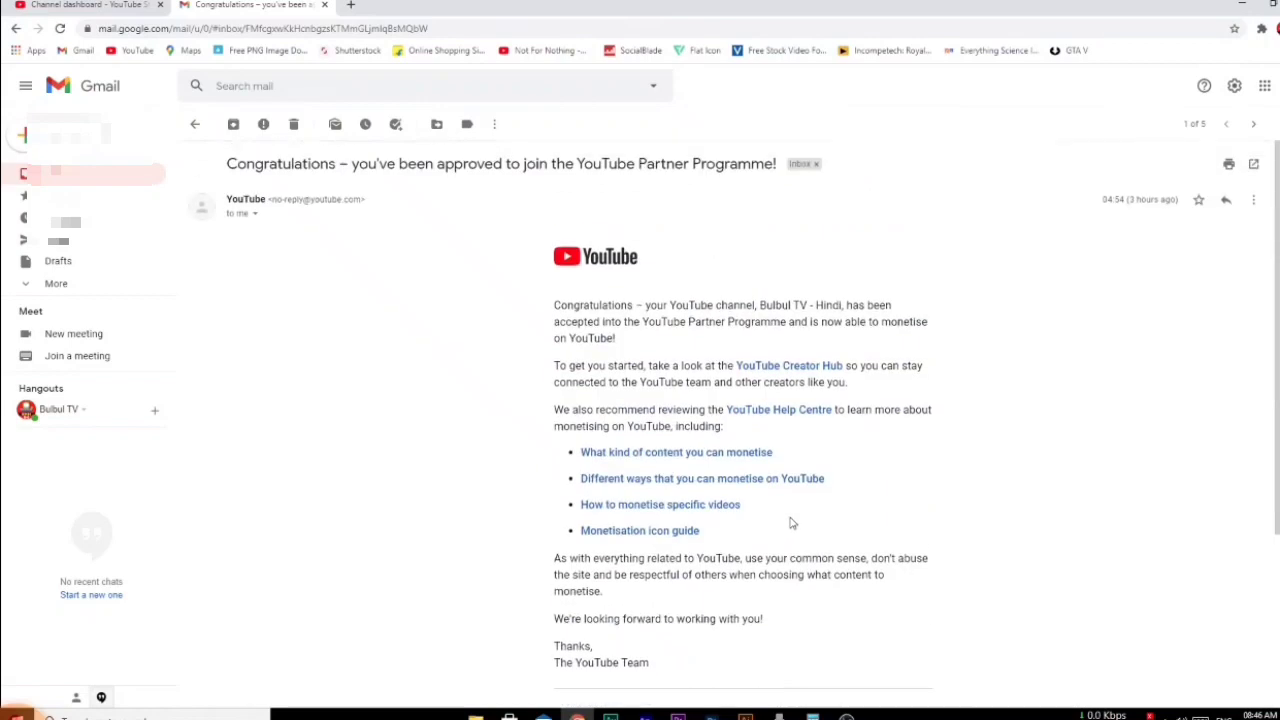